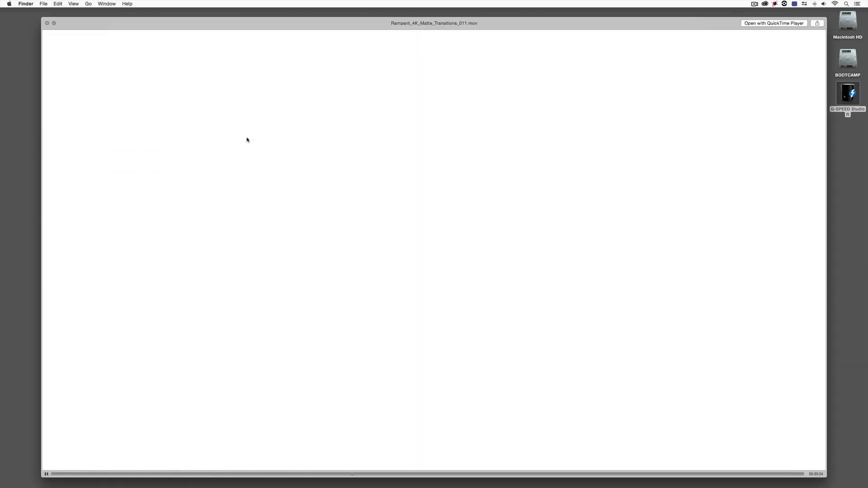
- Close the preview of clip 011 and briefly preview Rampant_4K_Matte_Transitions_017.mov with Quick Look
key("space")
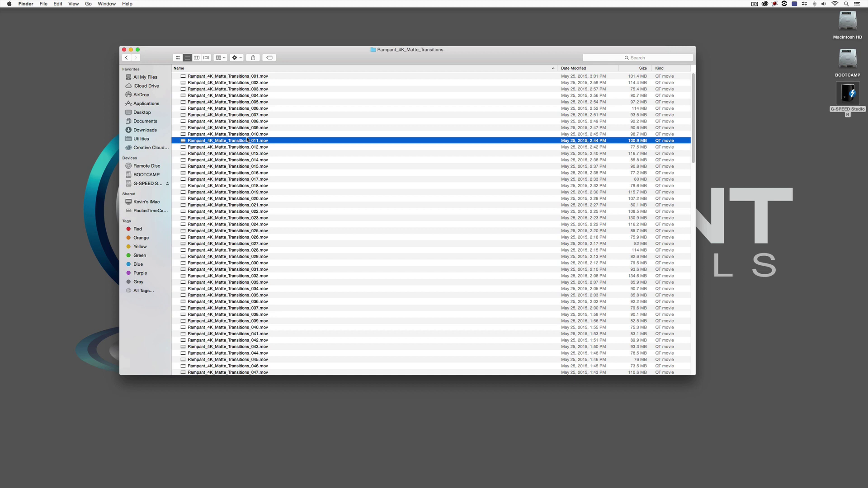
left_click(220, 180)
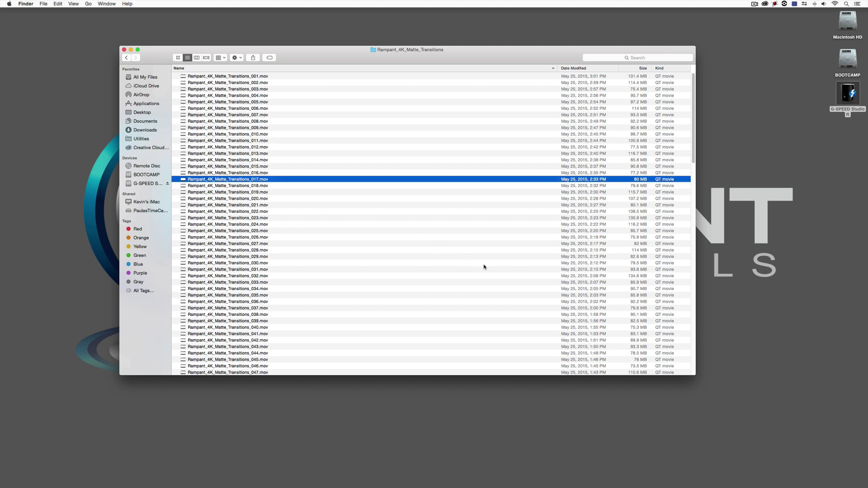
key("space")
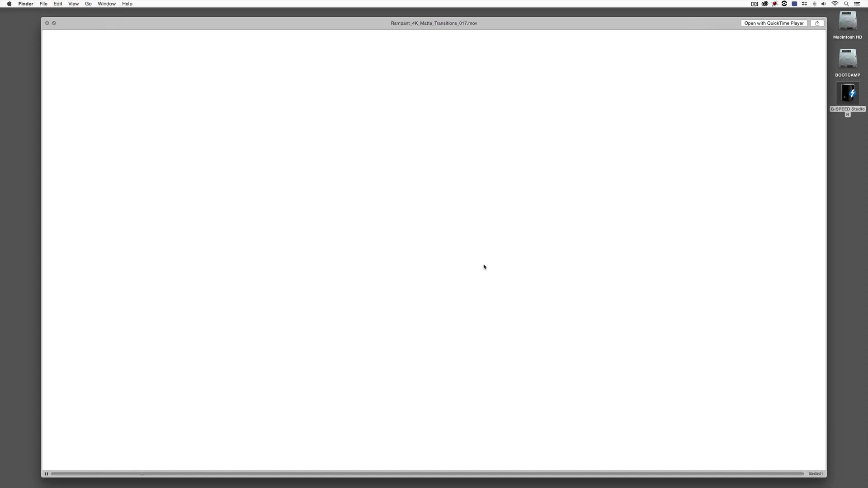
key("space")
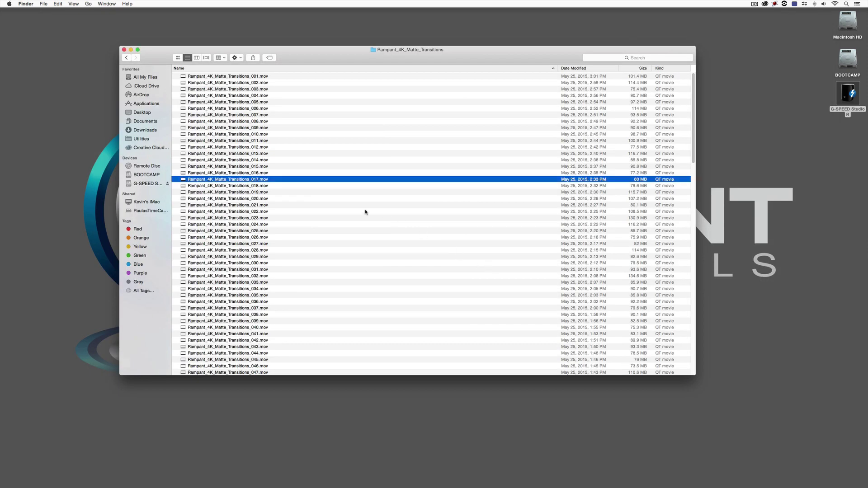
- Open Rampant_4K_Matte_Transitions_017.mov in QuickTime Player 7 and display it at half size
right_click(259, 180)
mouse_move(274, 188)
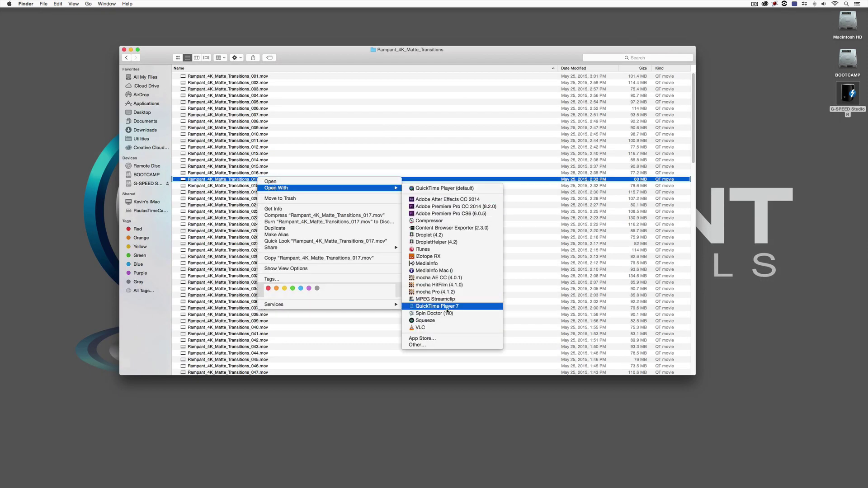
left_click(437, 307)
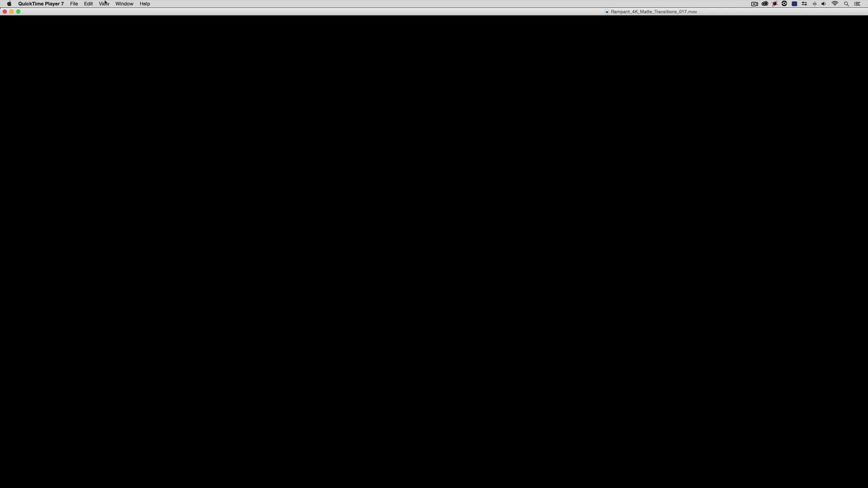
left_click(104, 3)
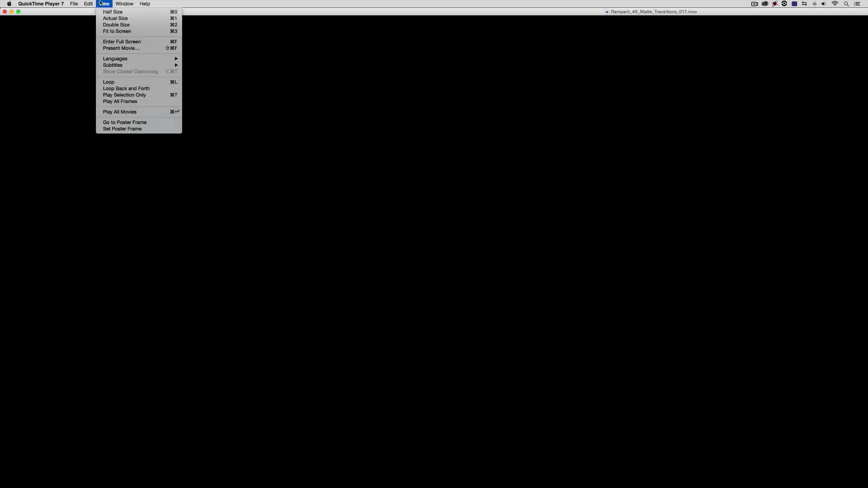
left_click(118, 12)
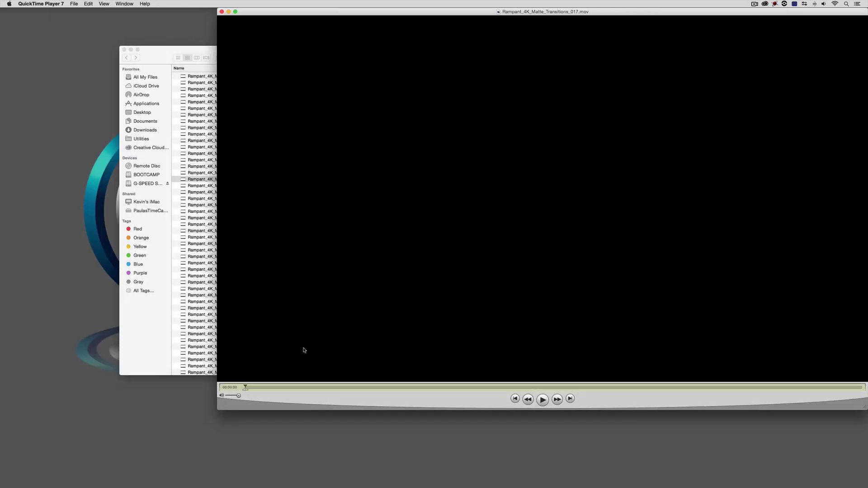
- Scrub through the opening of the transition movie, return to its first frame and close the movie
left_click(272, 388)
left_click_drag(273, 388, 235, 388)
mouse_move(234, 388)
left_mouse_down()
mouse_move(348, 387)
mouse_move(232, 388)
left_mouse_up()
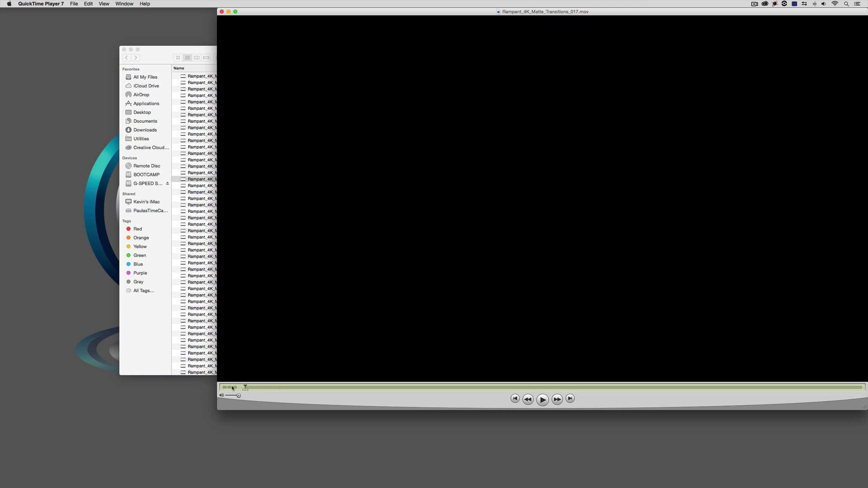
left_click(222, 12)
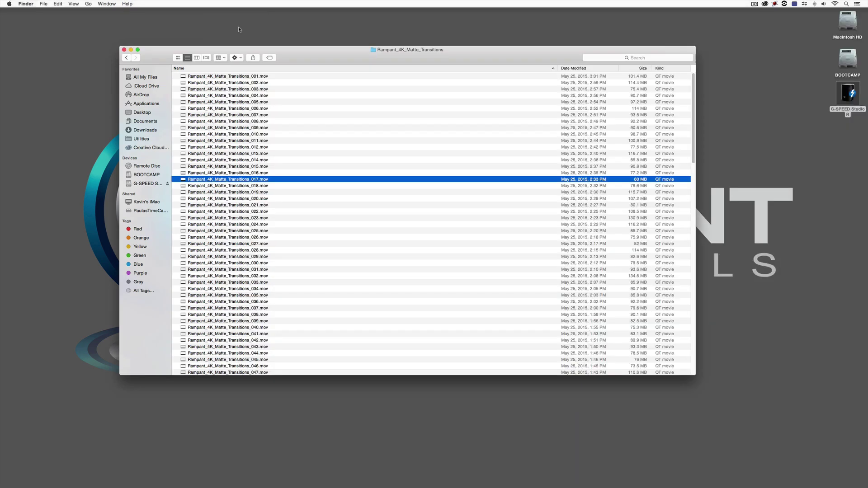
- Close the Rampant_4K_Matte_Transitions folder window and switch to Avid Media Composer
left_click(124, 49)
key("super+Tab")
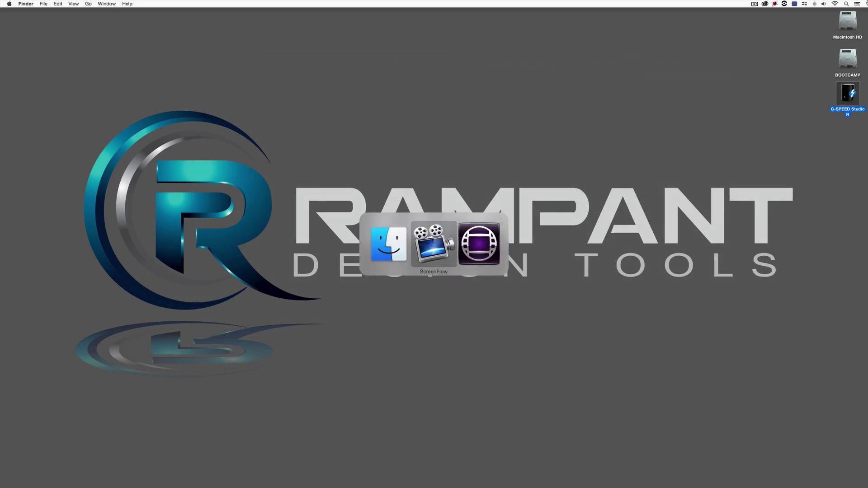
key("super+Tab")
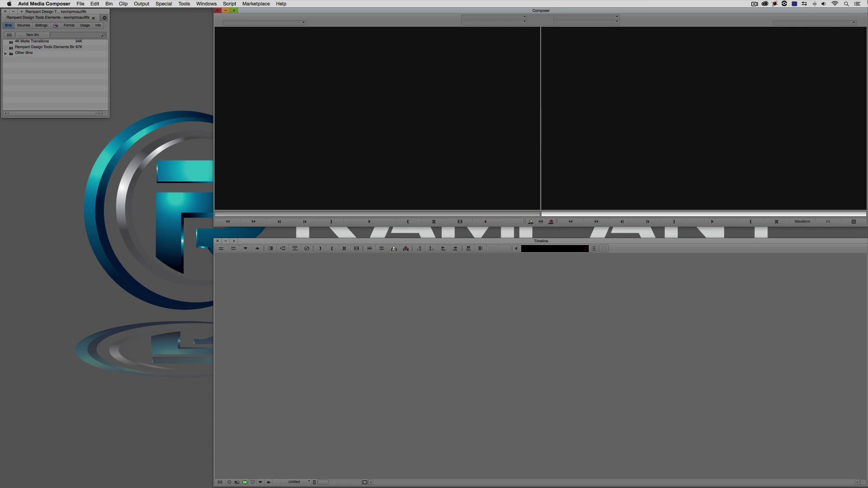
- Create a new bin in the project and name it AMA Linked To Media
left_click(32, 35)
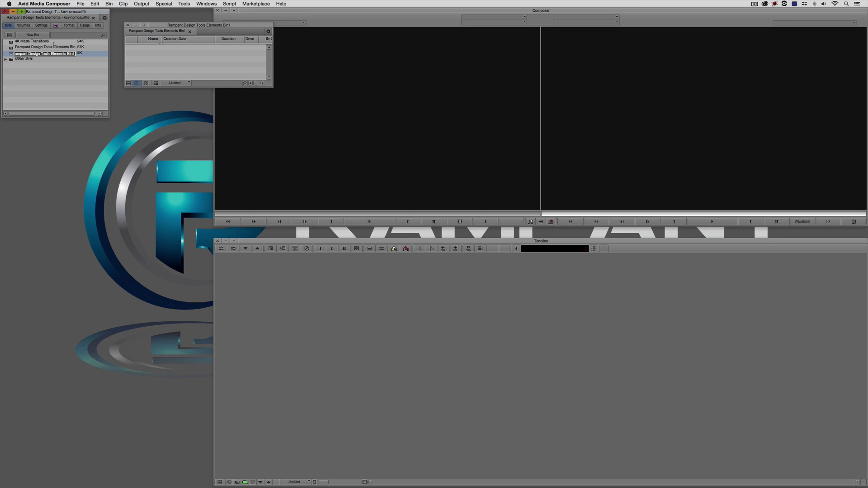
type("AMA Linked To Media")
left_click(216, 31)
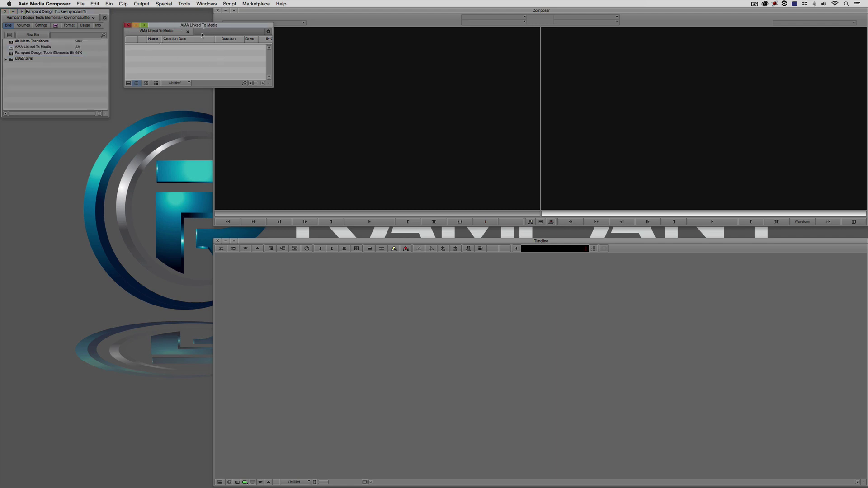
- AMA-link the files Rampant_4K_Matte_Transitions_v2_001.mov through v2_008.mov into the AMA Linked To Media bin
right_click(161, 57)
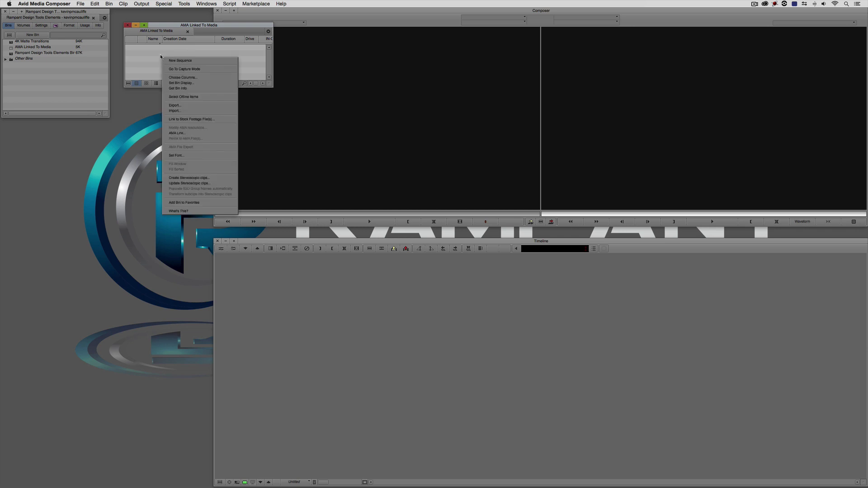
left_click(178, 133)
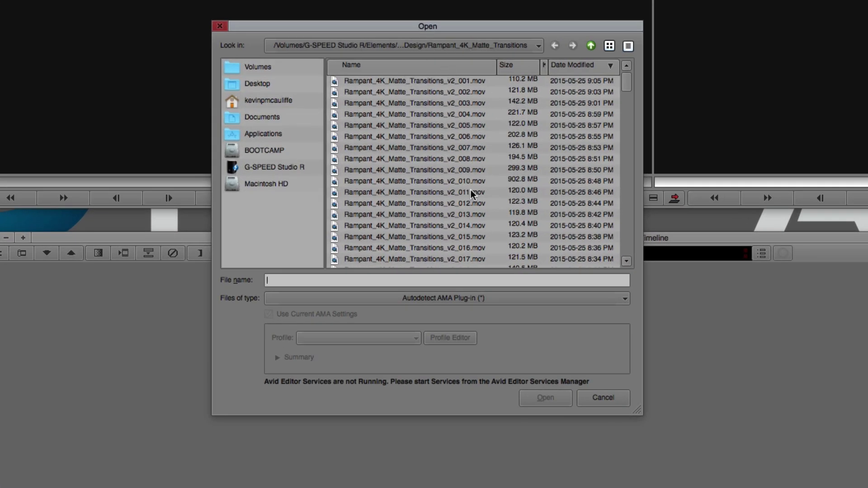
left_click_drag(628, 86, 637, 53)
left_click(425, 83)
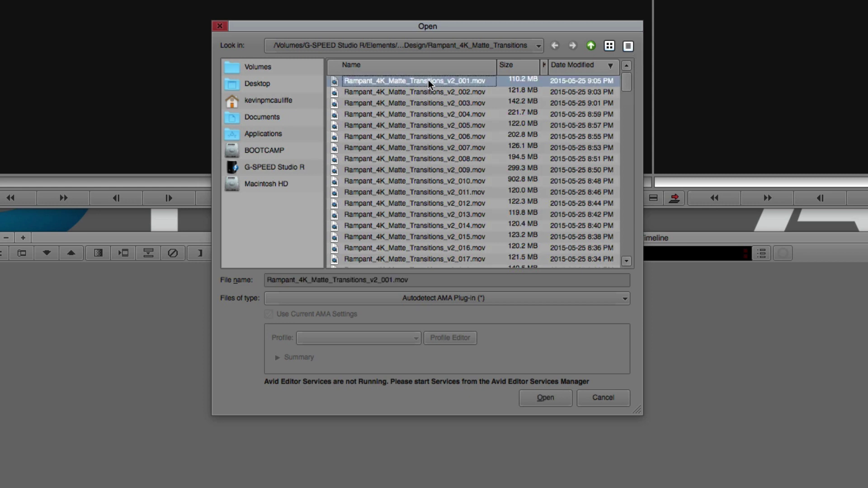
left_click(436, 160, "shift")
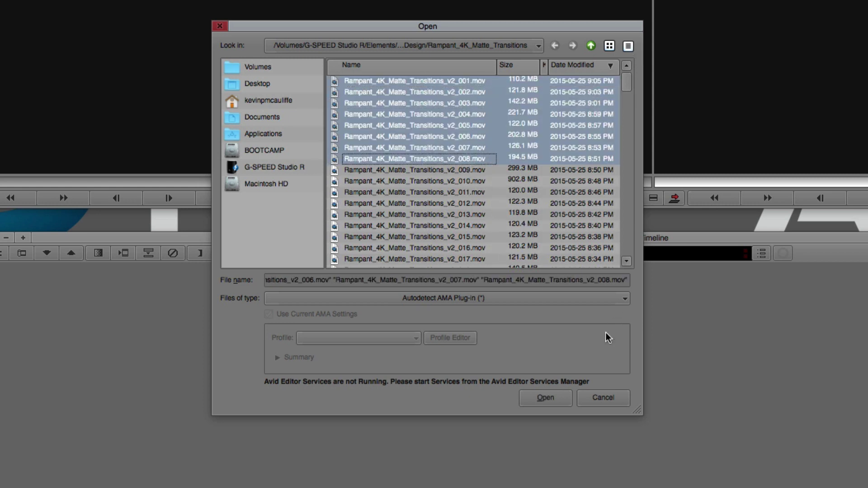
left_click(556, 401)
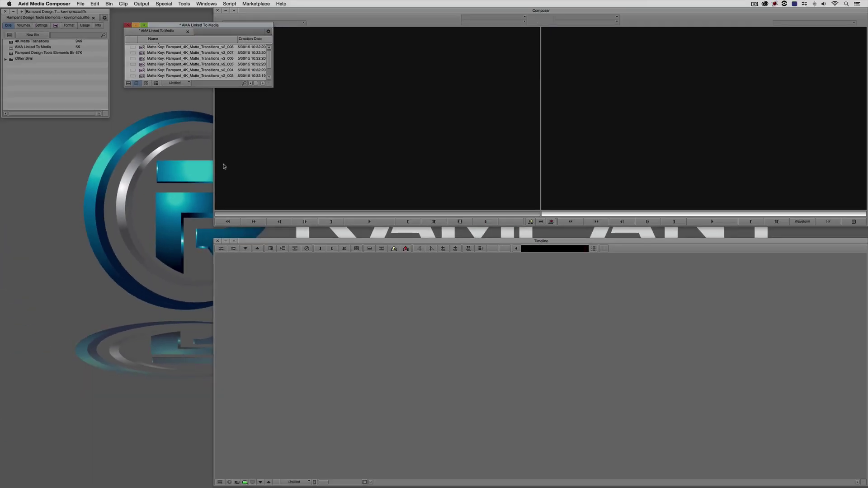
- Enlarge the AMA Linked To Media bin window and move it below the project window, clear of the Composer
left_click_drag(269, 85, 284, 123)
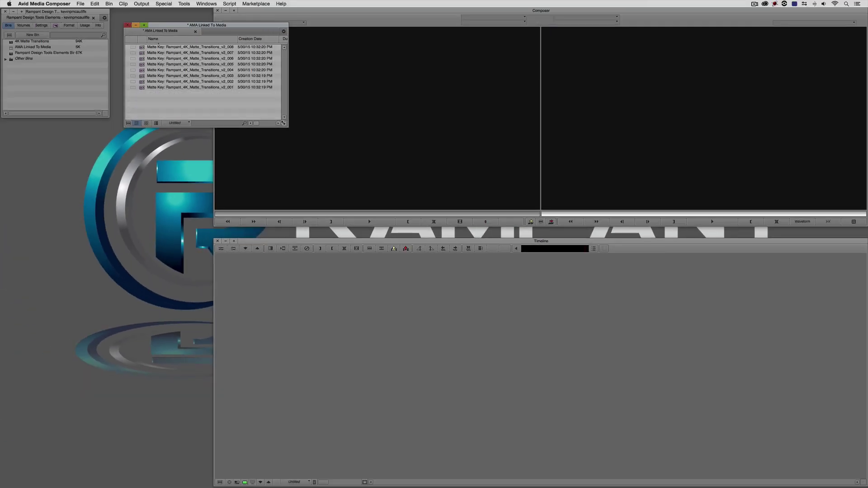
left_click_drag(216, 27, 135, 142)
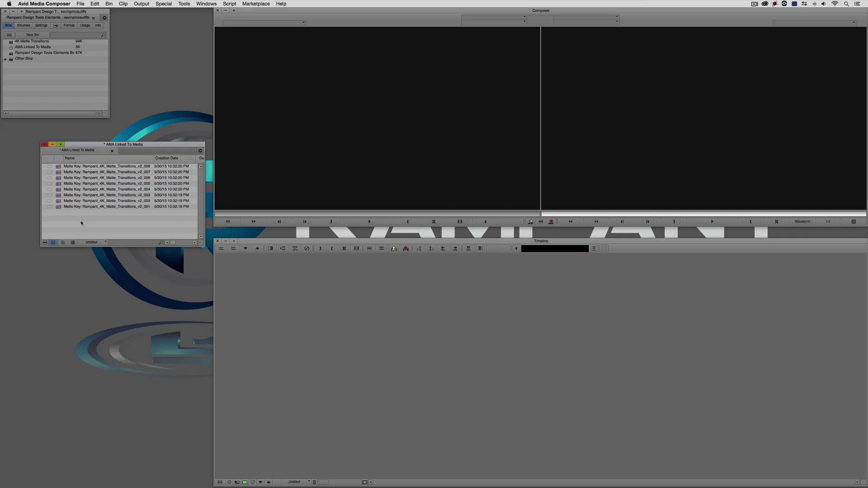
- Delete all the linked matte key clips from the AMA Linked To Media bin
key("super+a")
key("Delete")
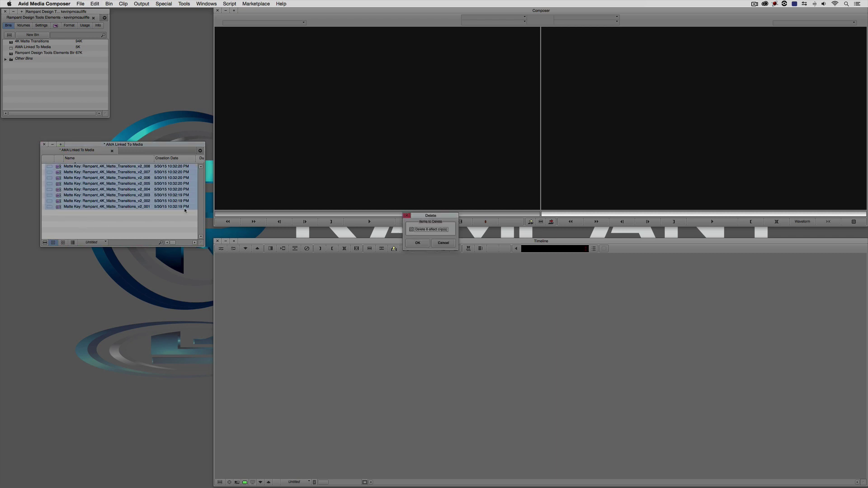
left_click(418, 243)
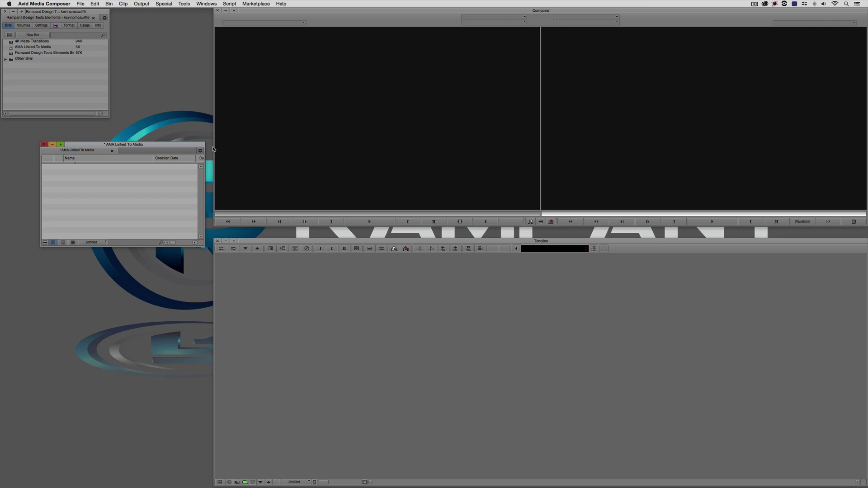
- Set the alpha channel link option in the project's AMA settings to Ignore
left_click(40, 25)
double_click(14, 43)
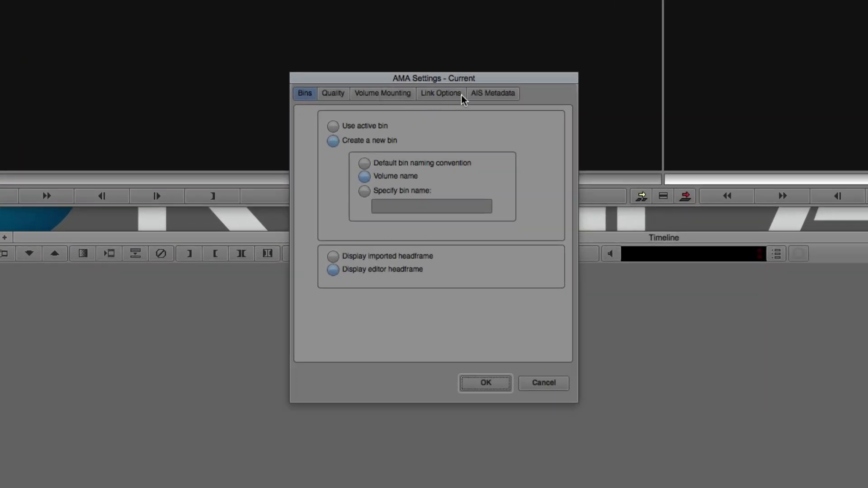
left_click(440, 94)
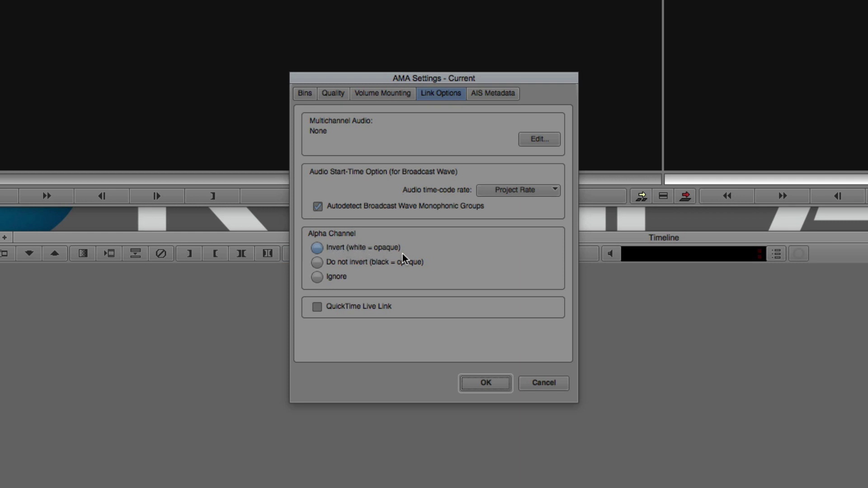
left_click(317, 277)
left_click(486, 383)
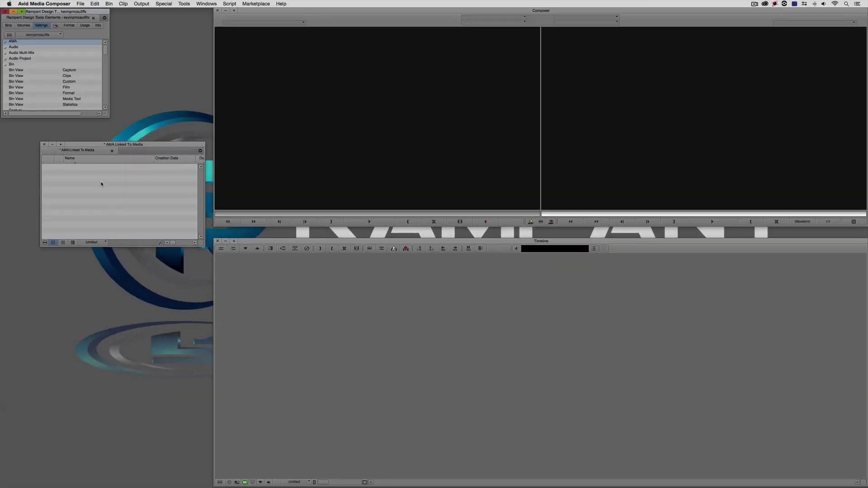
- AMA-link the clips Rampant_4K_Matte_Transitions_v2_001 through v2_012 into the AMA Linked To Media bin
right_click(101, 185)
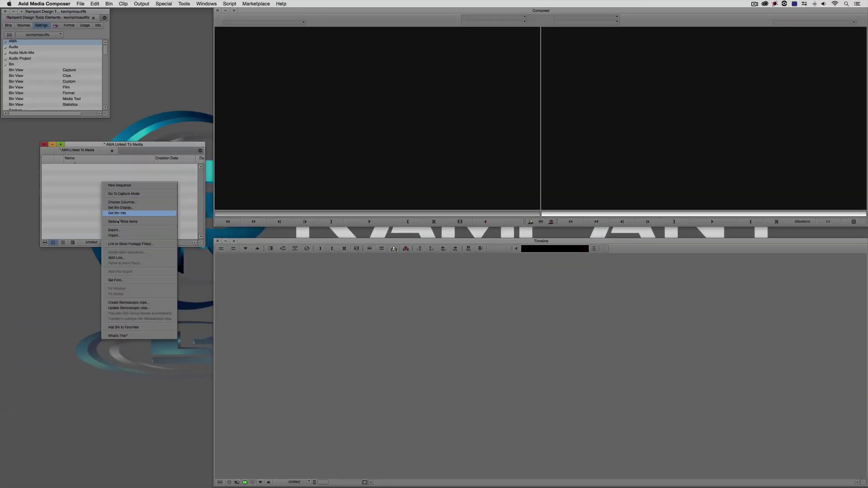
left_click(143, 255)
left_click_drag(392, 165, 410, 220)
left_click(489, 320)
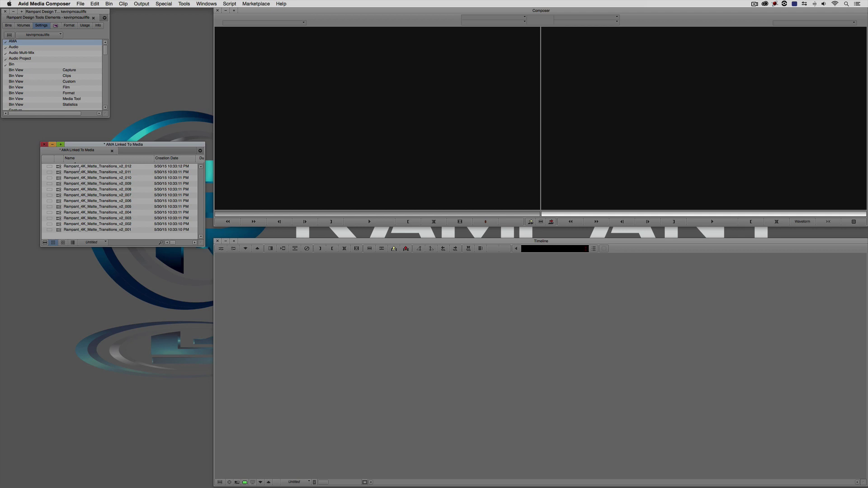
- Load Rampant_4K_Matte_Transitions_v2_012 into the source monitor, scrub through its opening and return to the first frame
left_click_drag(265, 168, 264, 168)
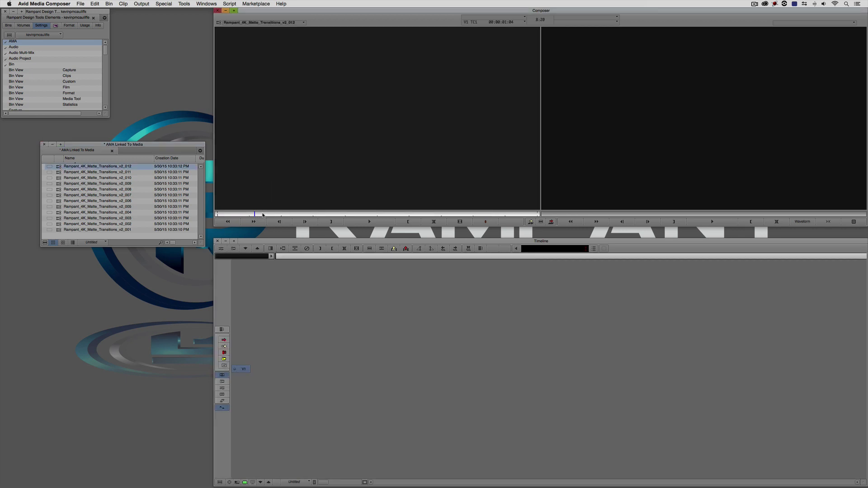
left_click_drag(264, 216, 267, 215)
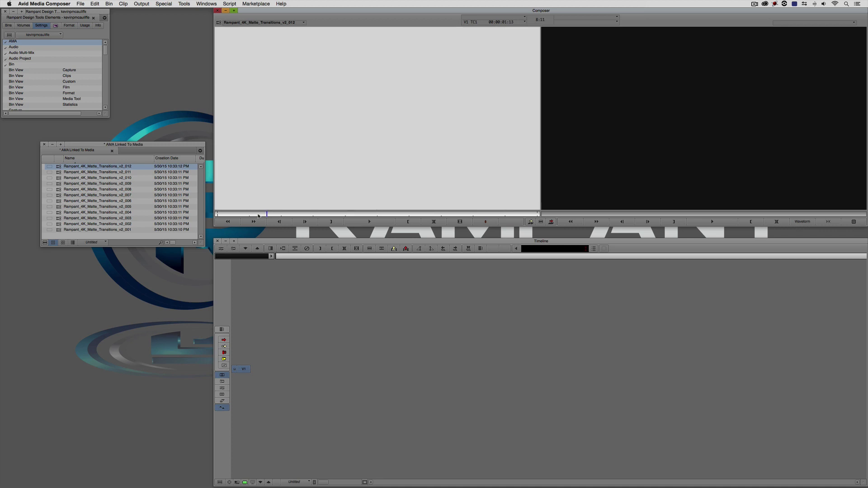
left_click_drag(257, 215, 211, 215)
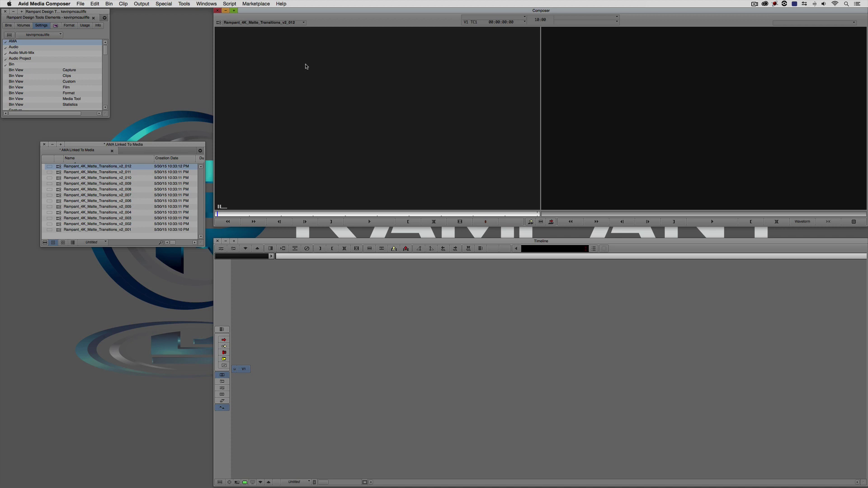
- Delete the Levels scaling (full range to video levels) color transformation from the source settings of all the linked matte transition clips
left_click_drag(112, 151, 122, 141)
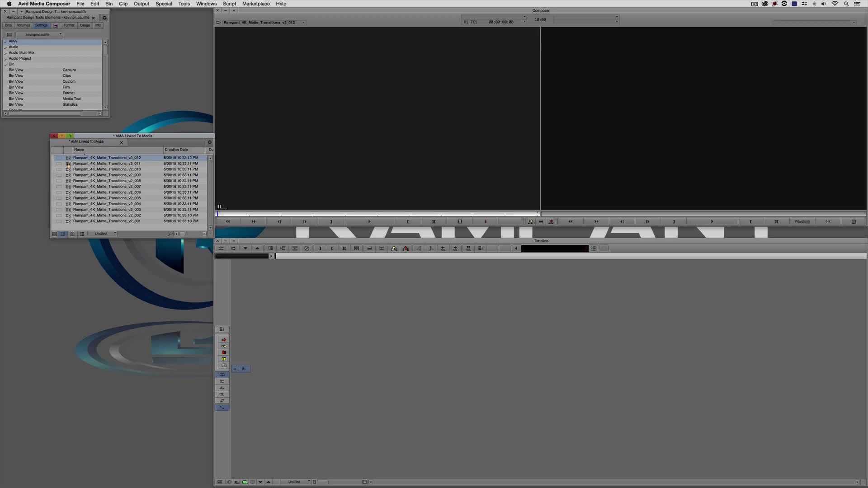
key("super+a")
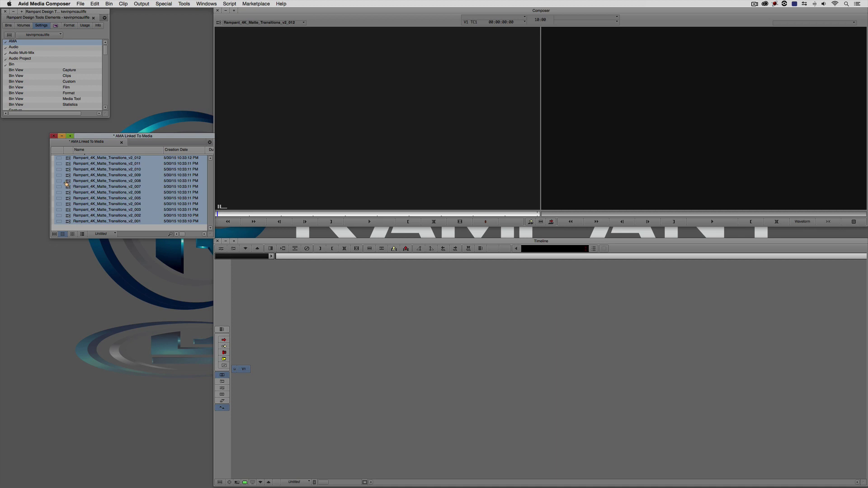
right_click(67, 182)
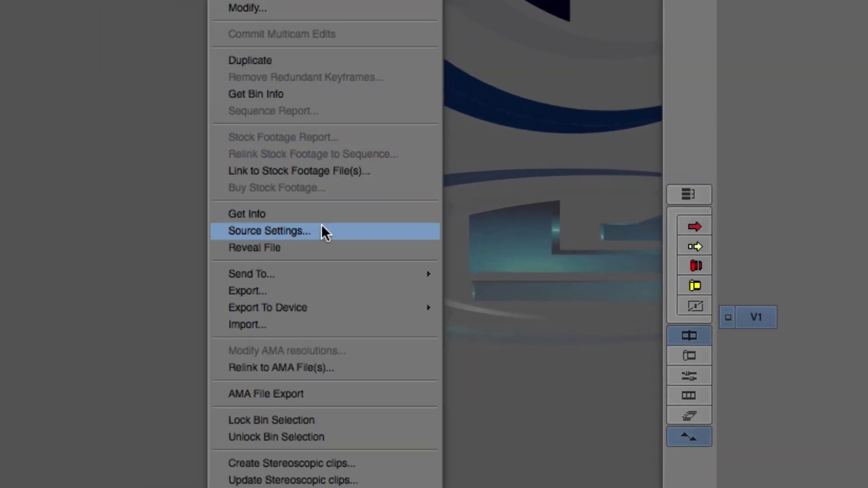
left_click(86, 342)
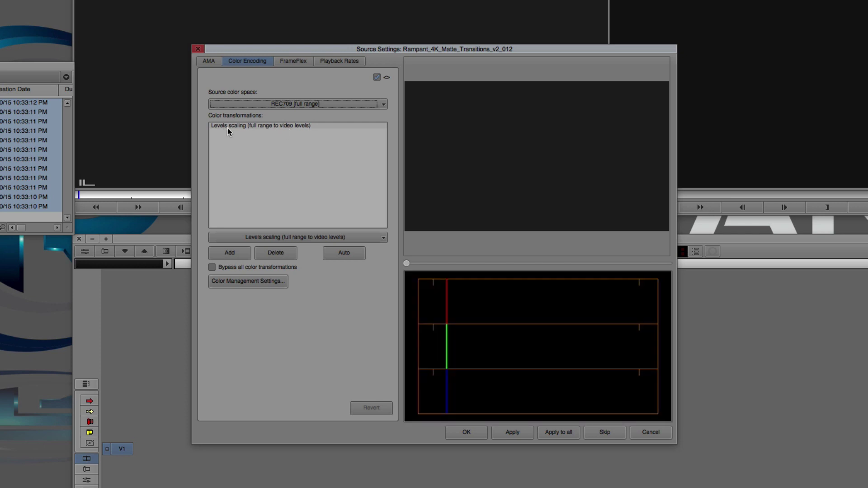
left_click(232, 128)
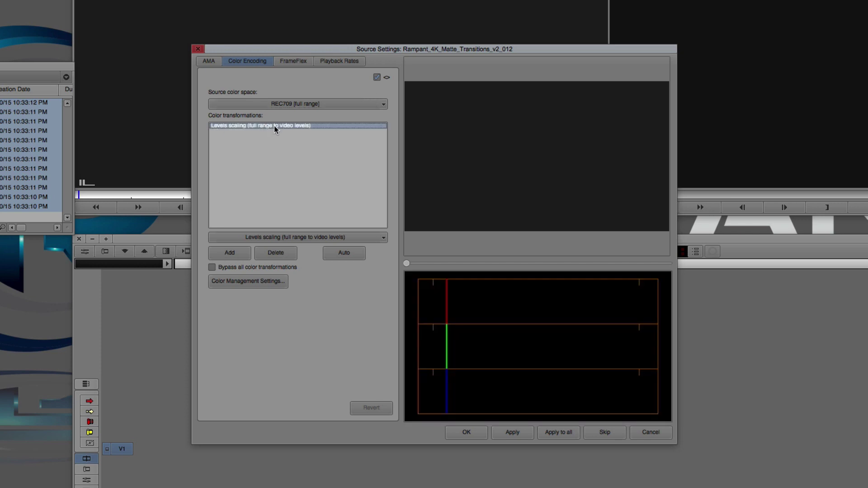
left_click(279, 253)
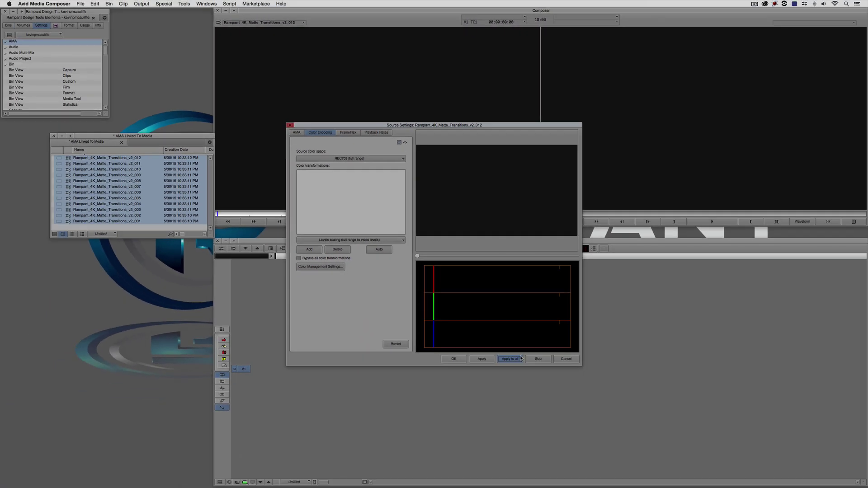
left_click(453, 359)
left_click(75, 227)
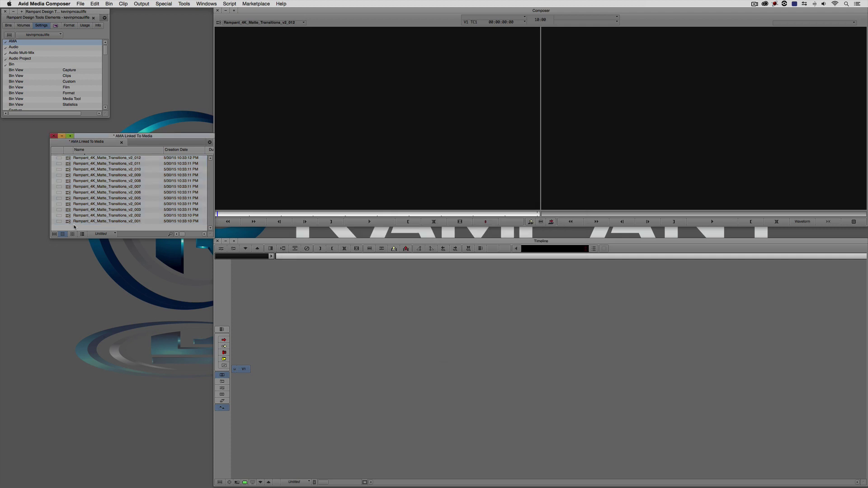
- Load Rampant_4K_Matte_Transitions_v2_002, v2_005 and v2_007 one after another into the source monitor and scrub through the opening of v2_007
left_click(68, 216)
double_click(68, 216)
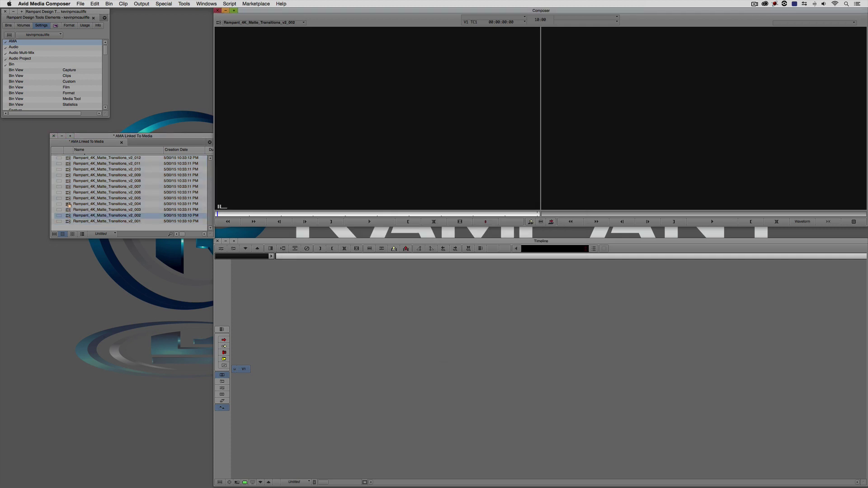
left_click(68, 199)
double_click(68, 200)
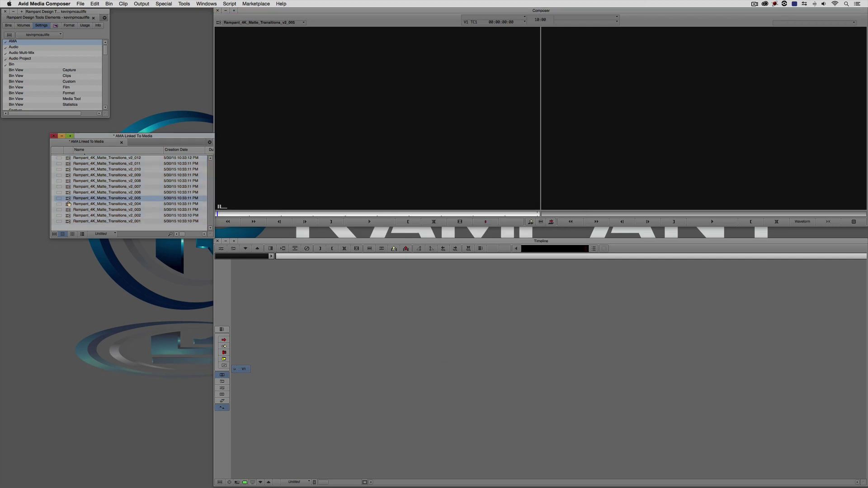
left_click(69, 187)
double_click(69, 189)
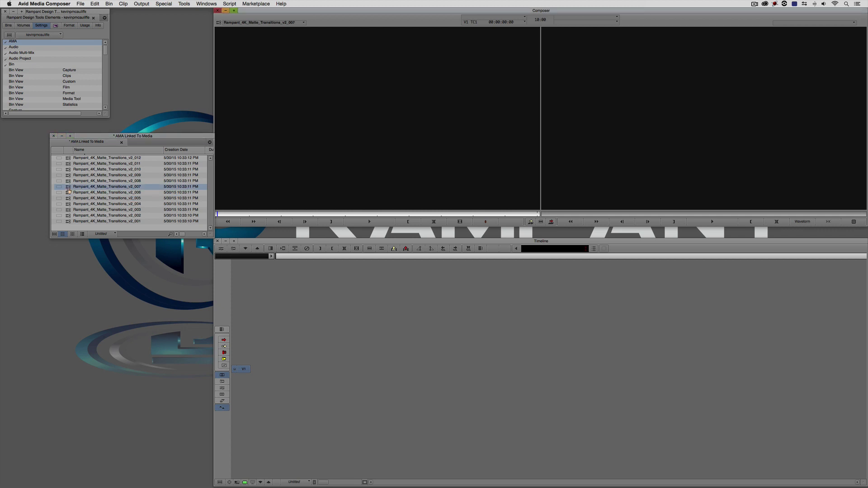
left_click(249, 214)
left_click(260, 214)
left_click_drag(243, 216, 238, 216)
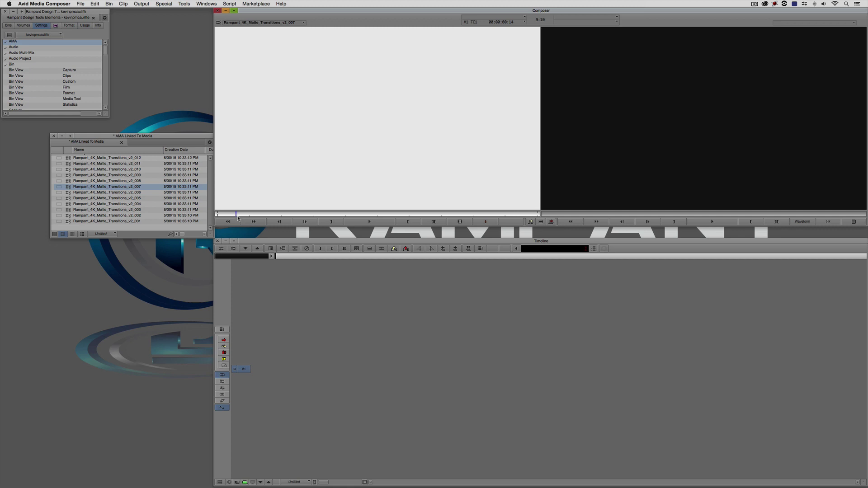
- Switch the AMA Linked To Media bin to the Clips view and widen the bin window
left_click(155, 137)
left_click_drag(156, 136, 148, 128)
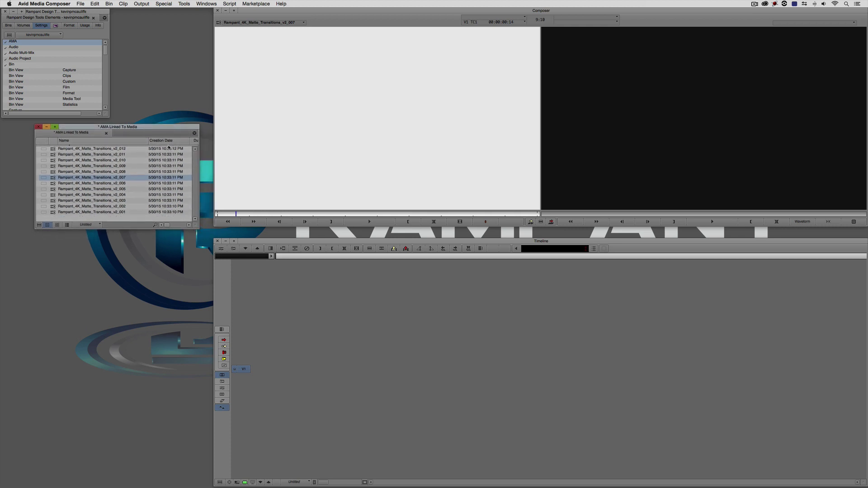
left_click(85, 225)
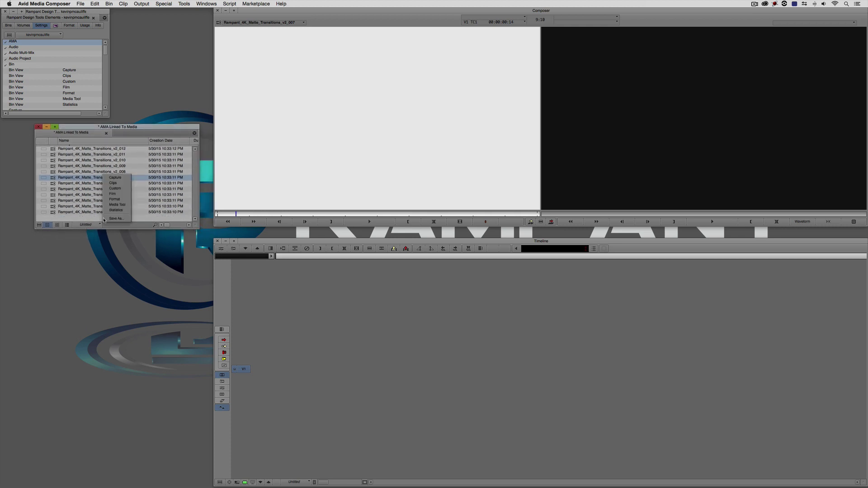
left_click(119, 184)
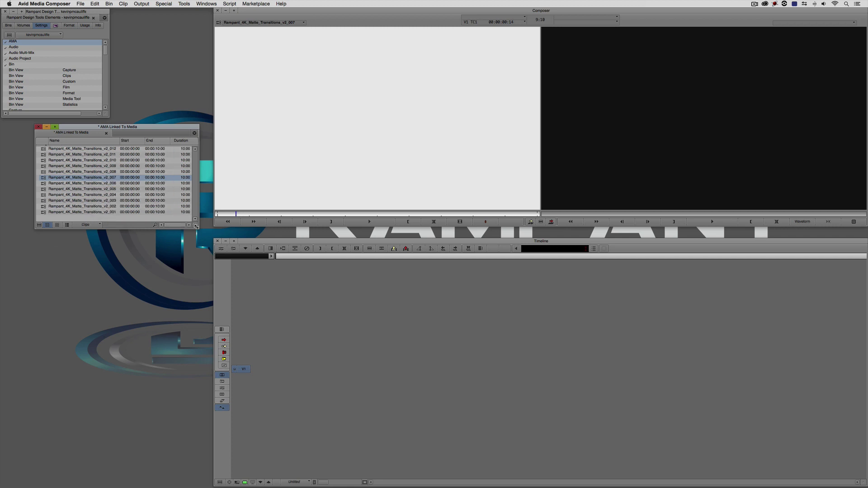
left_click_drag(194, 224, 327, 251)
- Add the FPS and Raster Dimension columns to the AMA Linked To Media bin
left_click(39, 249)
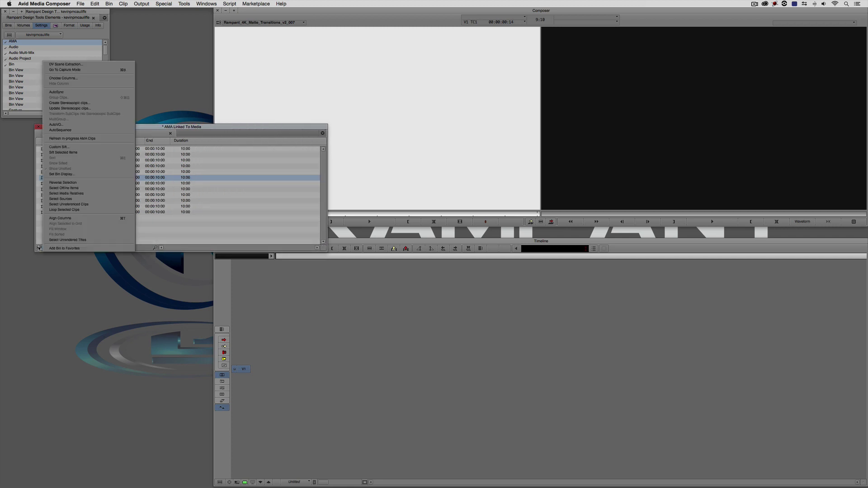
left_click(71, 78)
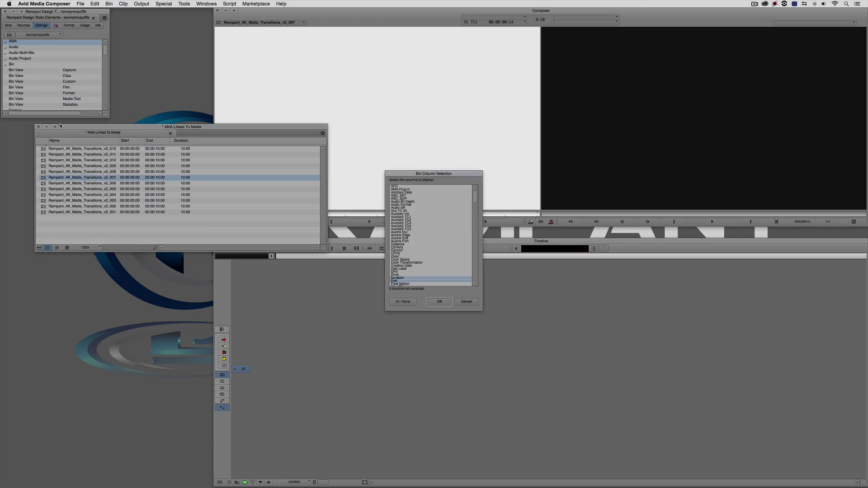
scroll(416, 229, "down", 5)
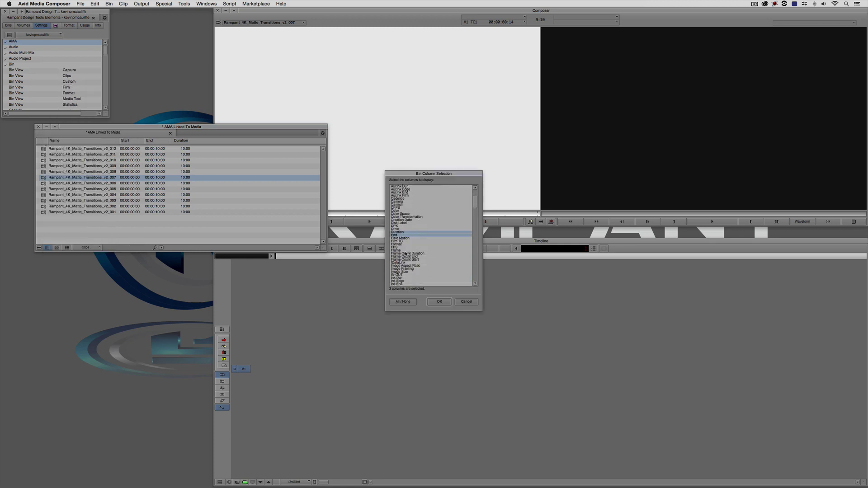
left_click(400, 248)
scroll(424, 246, "down", 8)
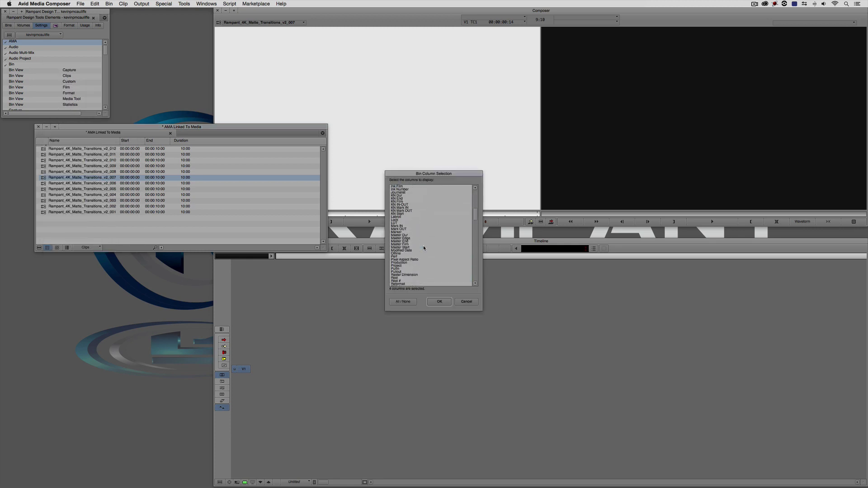
scroll(423, 245, "down", 1)
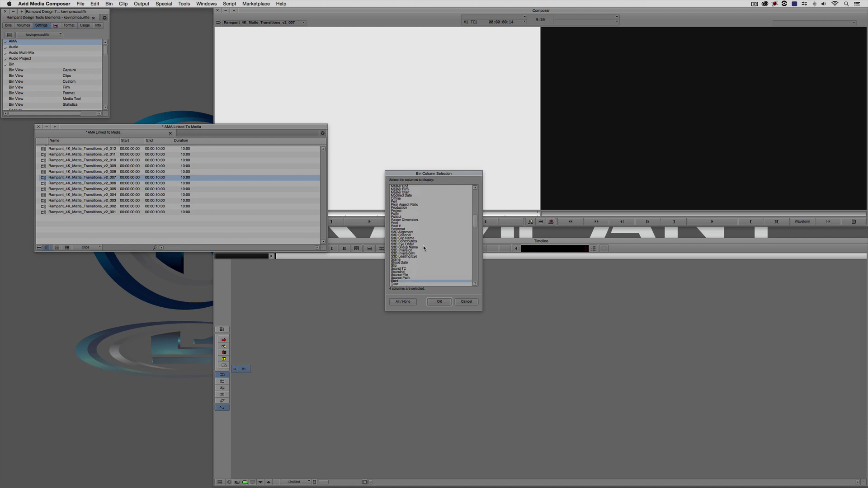
left_click(420, 220)
left_click(439, 301)
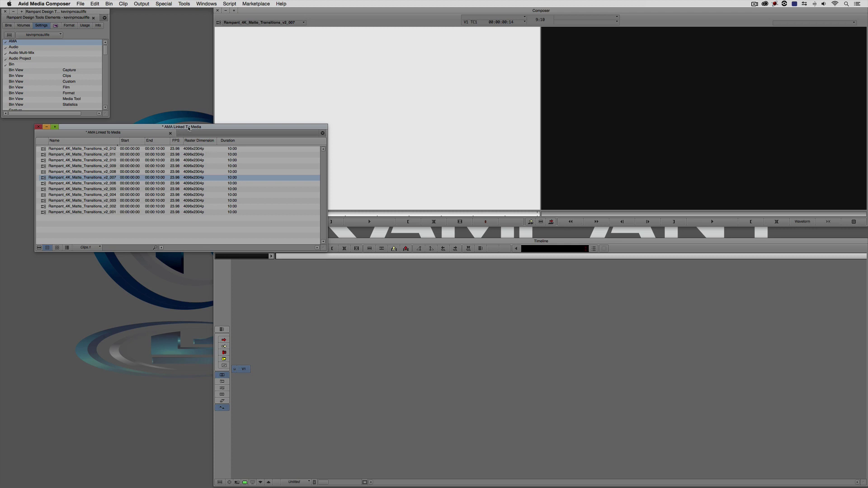
- Move the bin window aside and change the project format preset to UHD 23.976P
left_click_drag(190, 137, 164, 150)
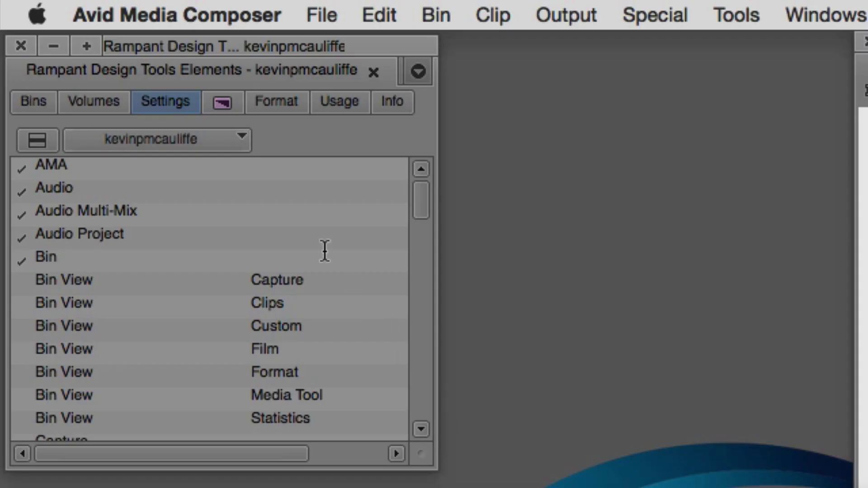
left_click(277, 109)
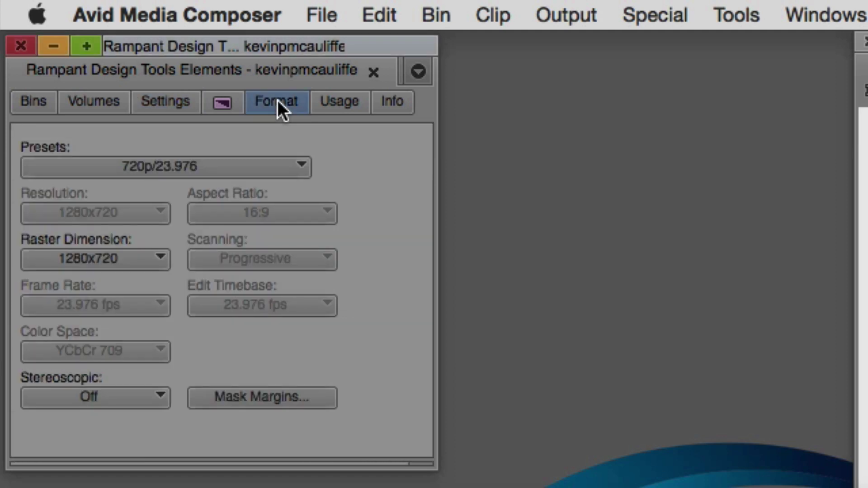
left_click(146, 166)
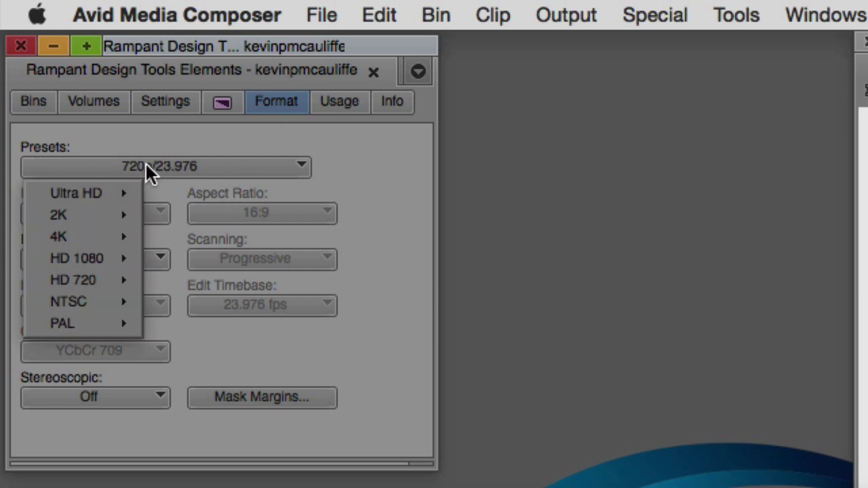
mouse_move(72, 194)
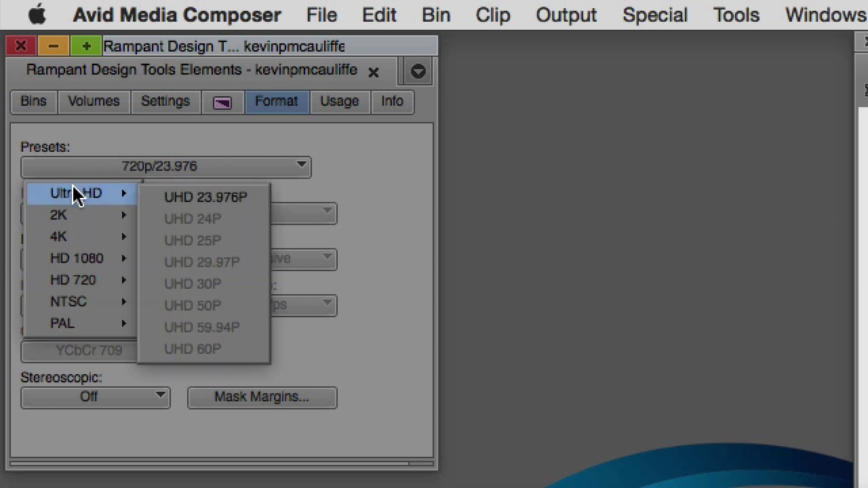
left_click(247, 194)
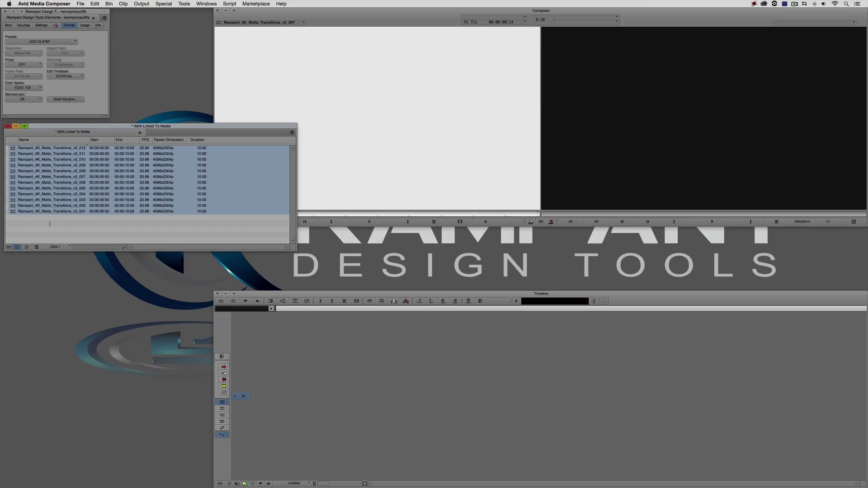
- Set up a transcode of all the linked clips to G-SPEED Studio R at DNxHR SQ MXF, and cancel it
right_click(13, 166)
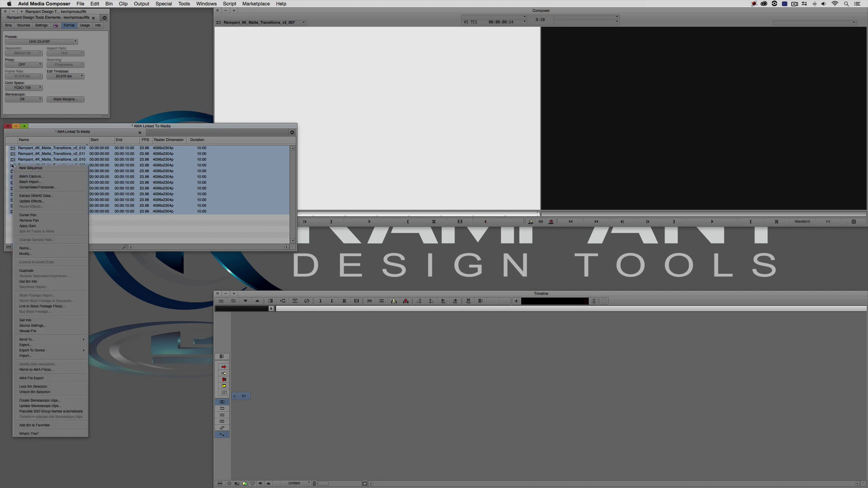
left_click(38, 188)
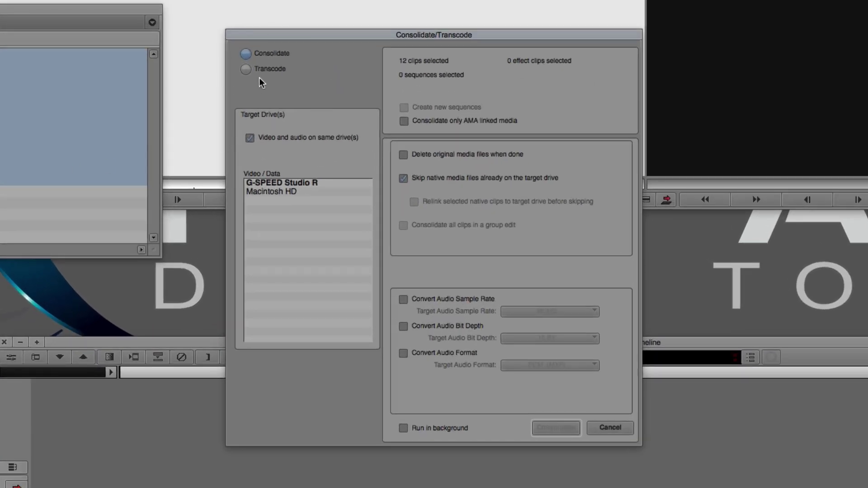
left_click(246, 69)
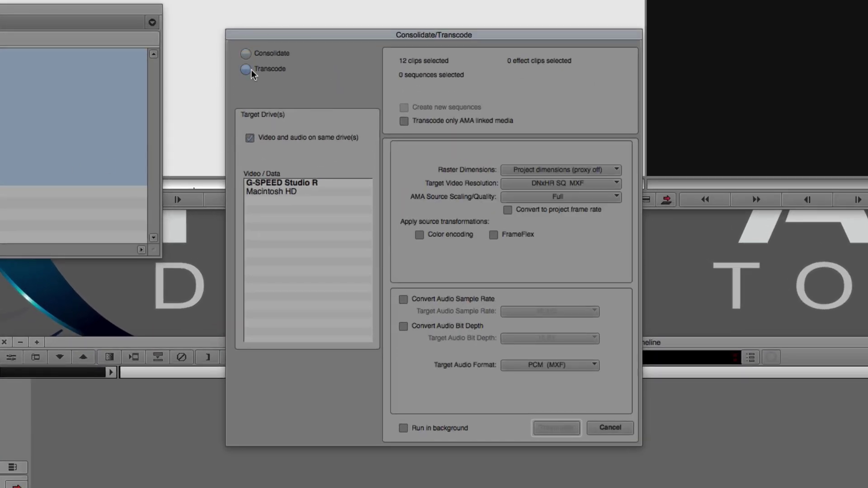
left_click(274, 183)
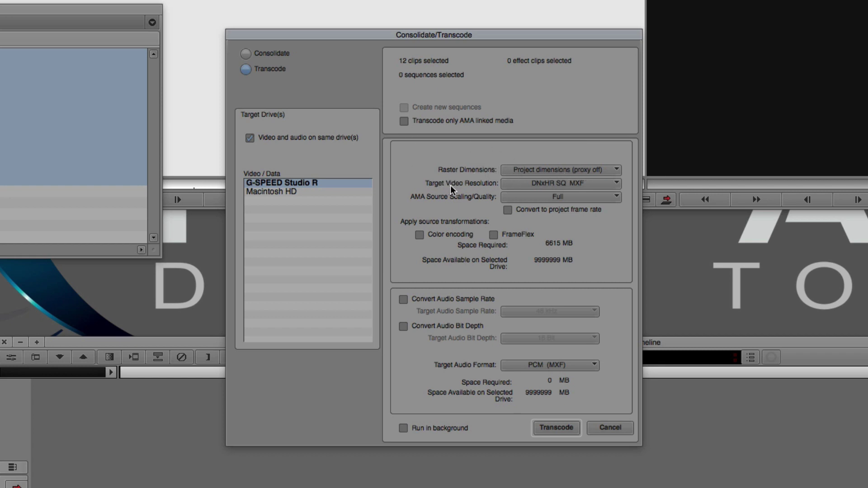
left_click(574, 183)
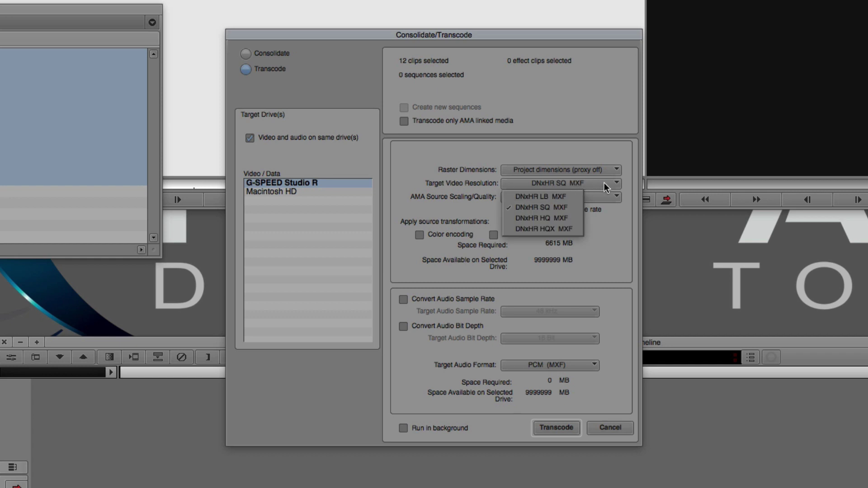
left_click(570, 208)
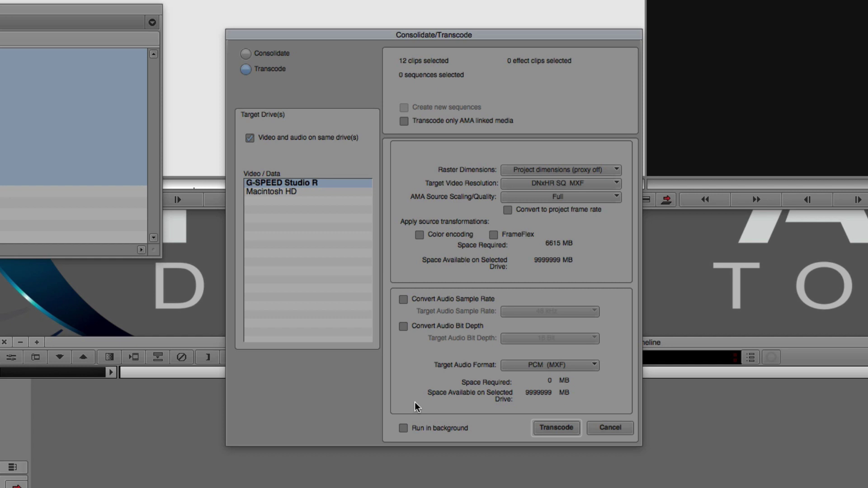
left_click(606, 429)
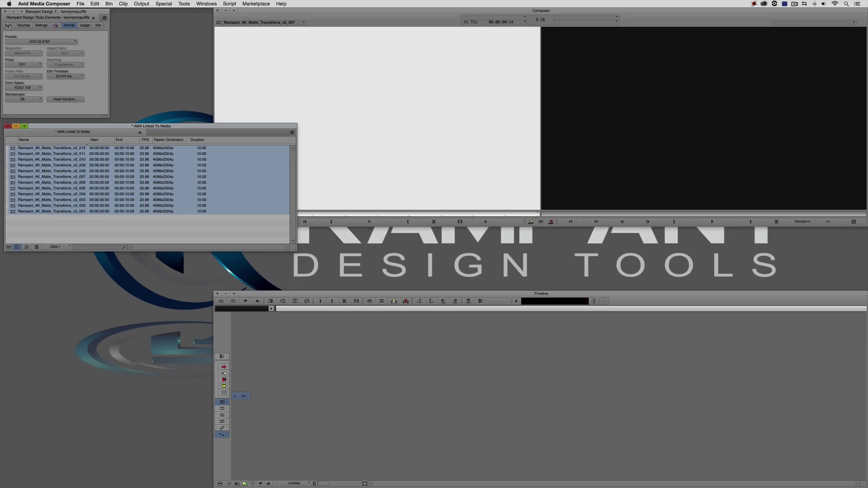
- Restore the Clips view in the AMA Linked To Media bin, close the bin and show the project's list of bins
left_click(58, 247)
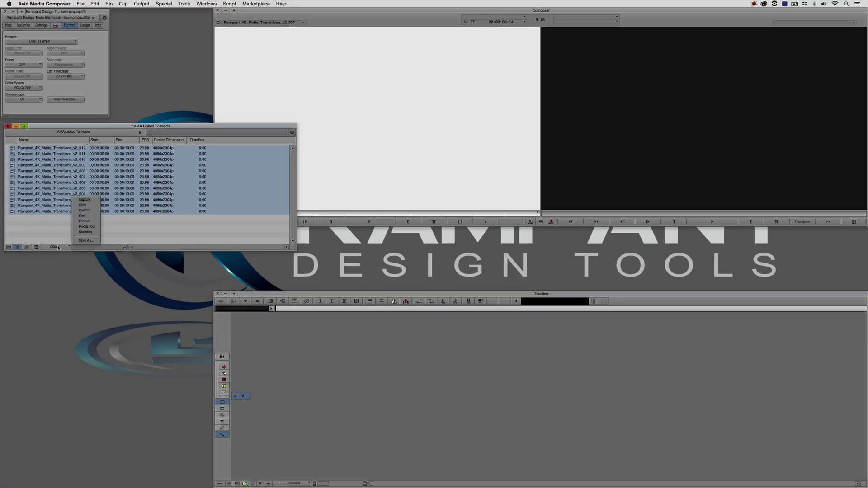
left_click(89, 206)
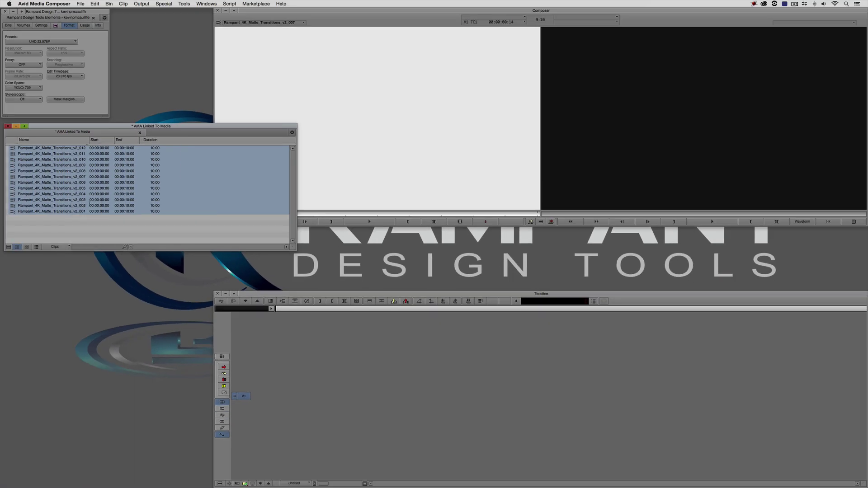
left_click(8, 126)
left_click(8, 26)
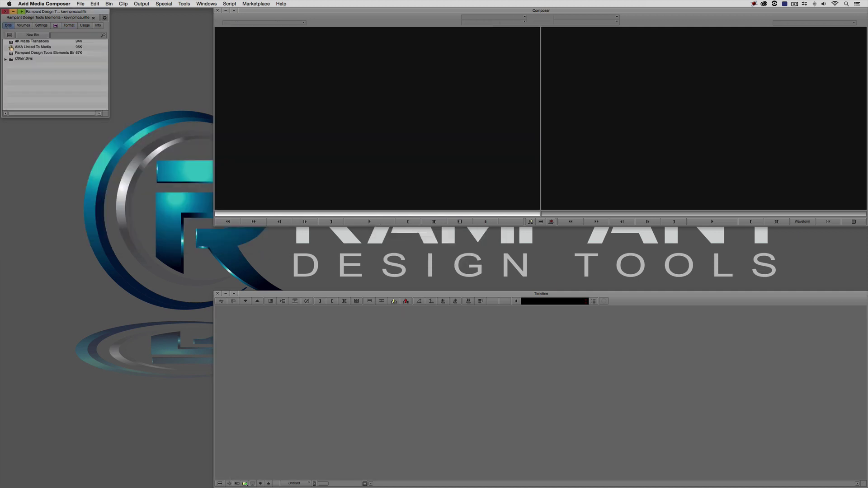
- Delete the AMA Linked To Media bin from the project and permanently empty the trash
left_click(10, 47)
key("Delete")
right_click(11, 58)
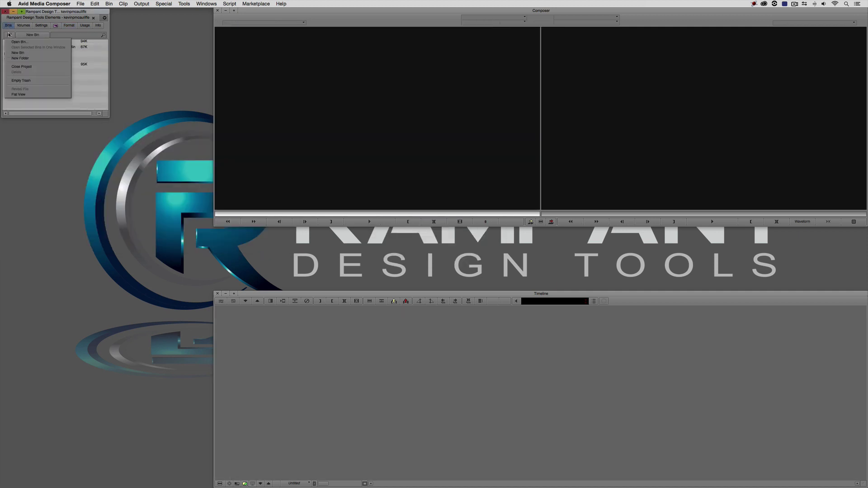
left_click(14, 81)
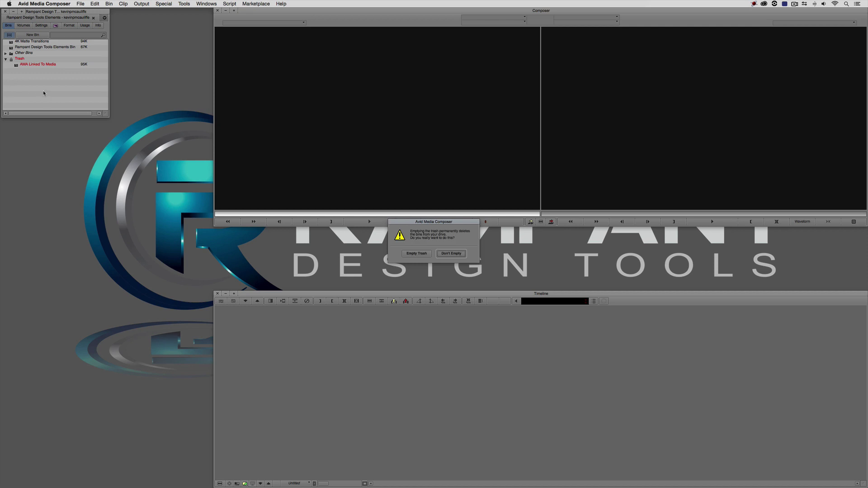
left_click(416, 253)
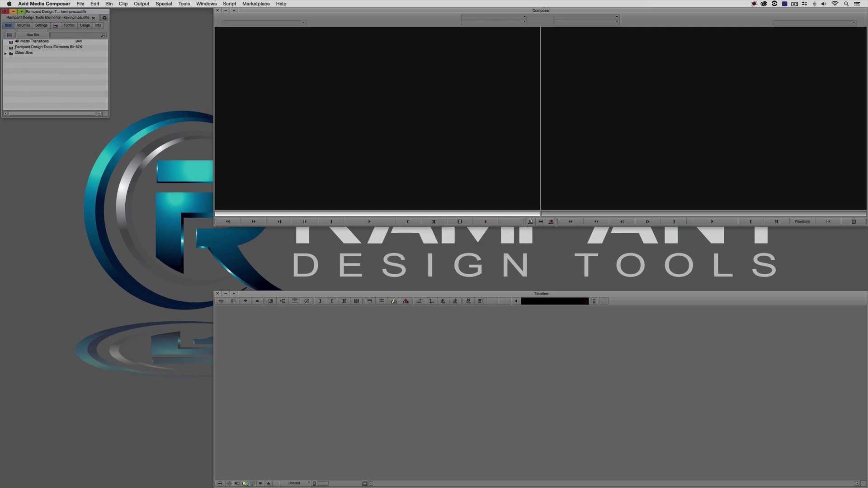
- Open the 4K Matte Transitions bin, widen it to show the timing columns, and play the 008 matte transition in the source monitor
double_click(10, 43)
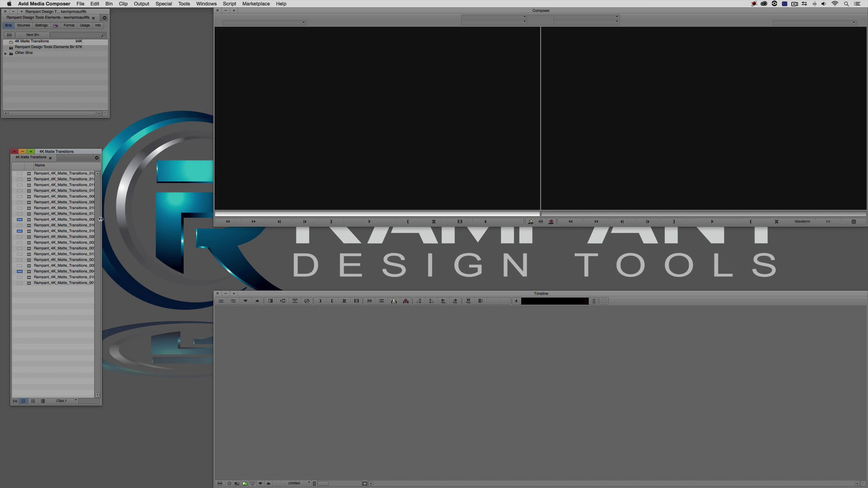
left_click_drag(102, 220, 198, 219)
left_click_drag(50, 219, 252, 175)
key("space")
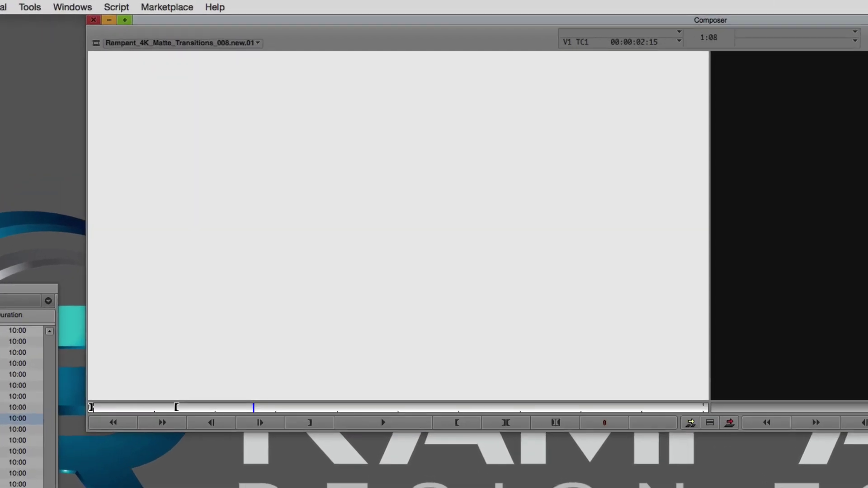
- Load Rampant_4K_Matte_Transitions_016.new.01 in the source monitor, play its wipe several times from the start, and return to the first frame
left_click_drag(68, 231, 257, 193)
left_click(94, 408)
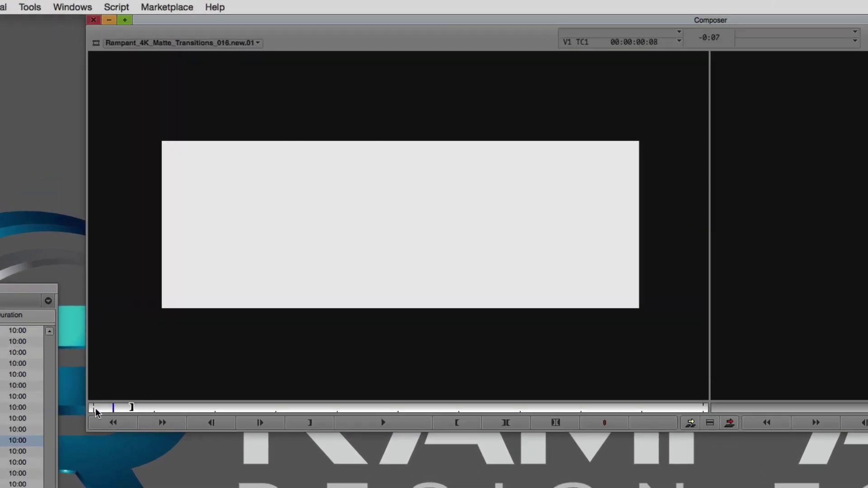
key("space")
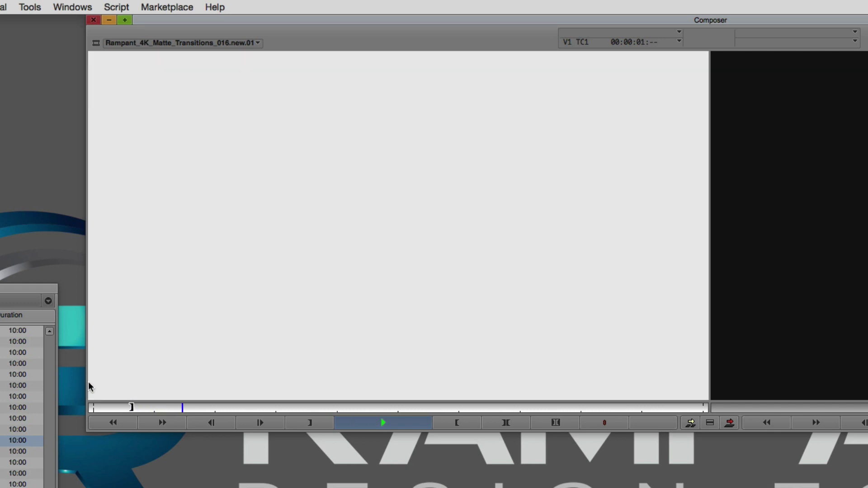
key("space")
left_click(94, 408)
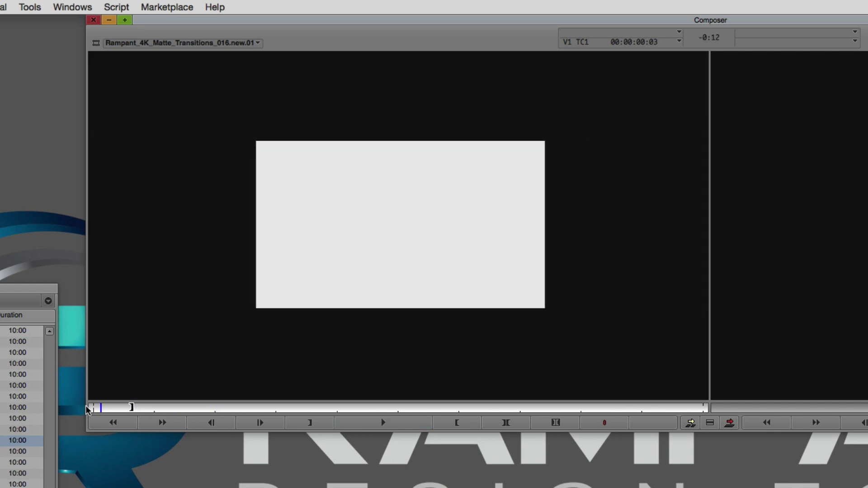
key("space")
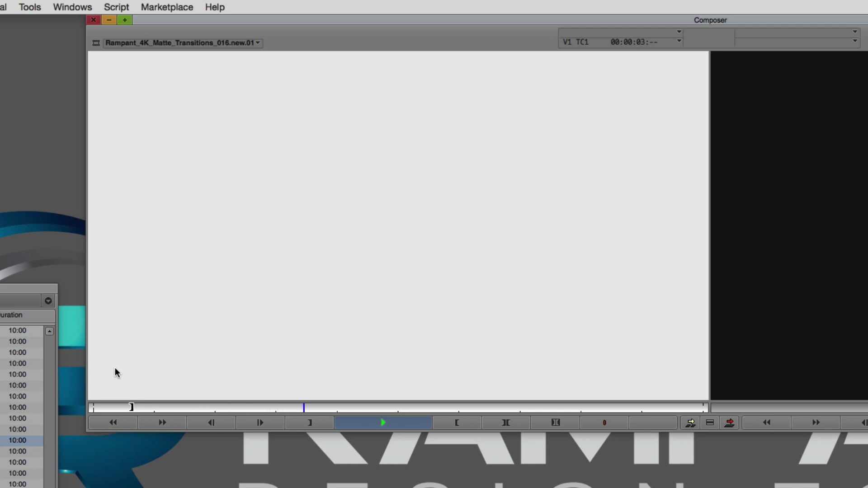
key("space")
left_click(131, 407)
left_click(93, 407)
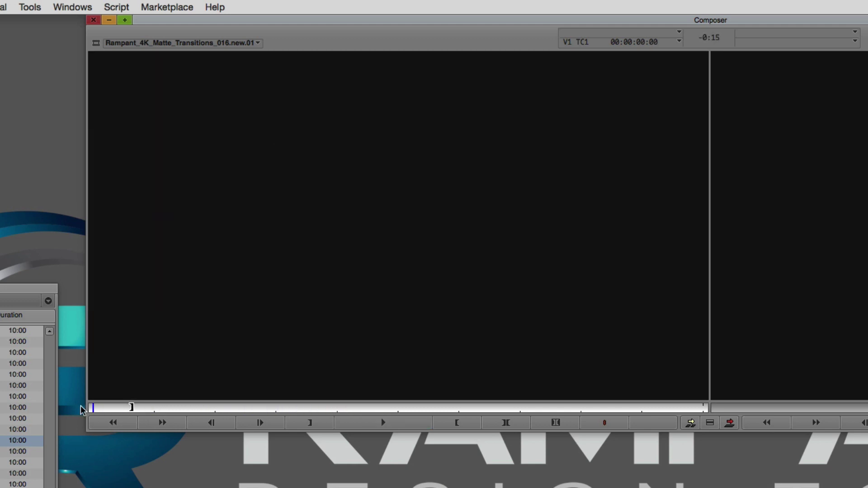
key("space")
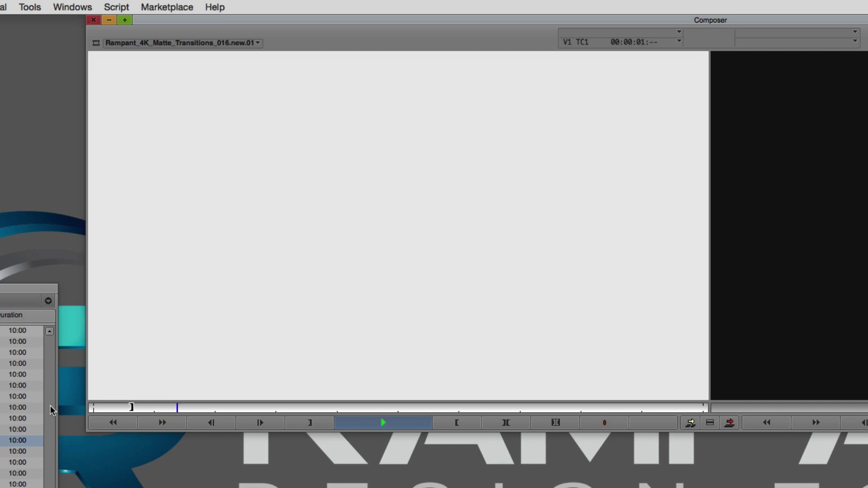
key("space")
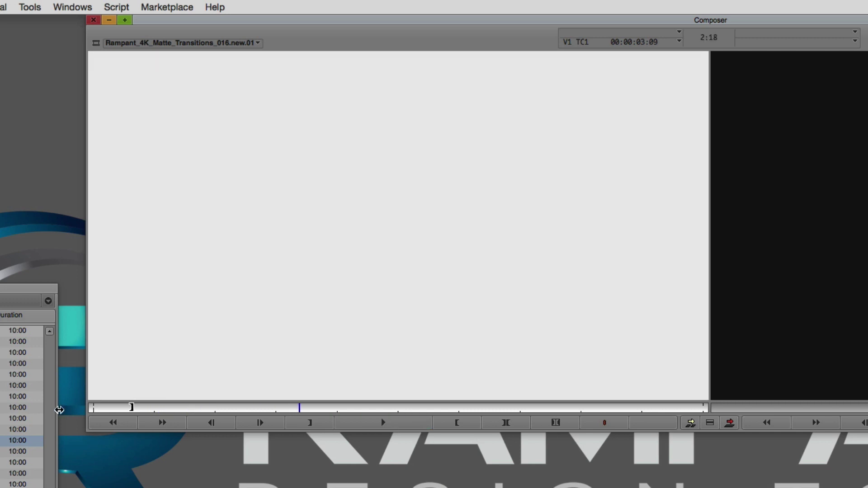
key("Home")
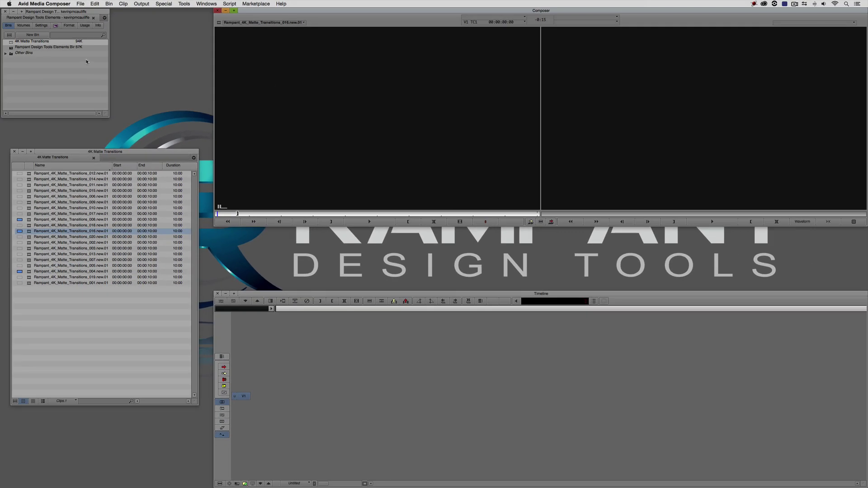
- Open the Rampant Design Tools Elements Bin, place it above the 4K Matte Transitions bin, and load its sequence
double_click(15, 47)
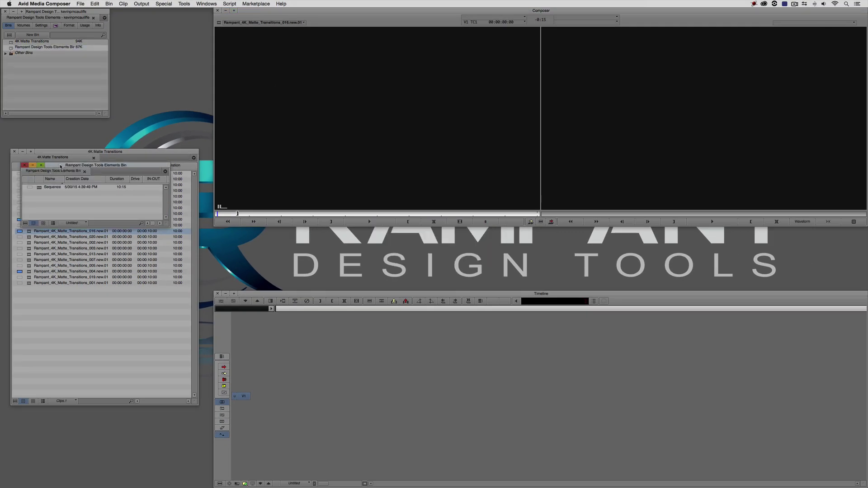
left_click_drag(60, 164, 62, 77)
double_click(43, 97)
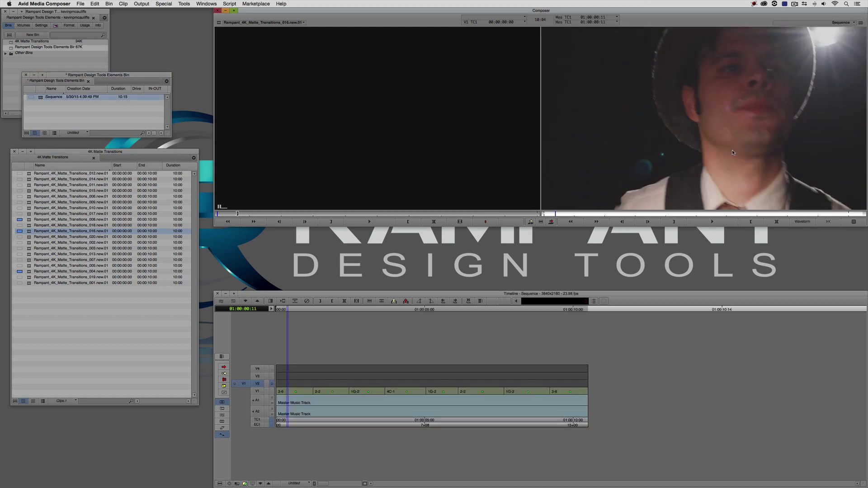
- Play the sequence from its start to review the edit, and park within the third shot at 01:00:02:29
left_click_drag(418, 393, 276, 393)
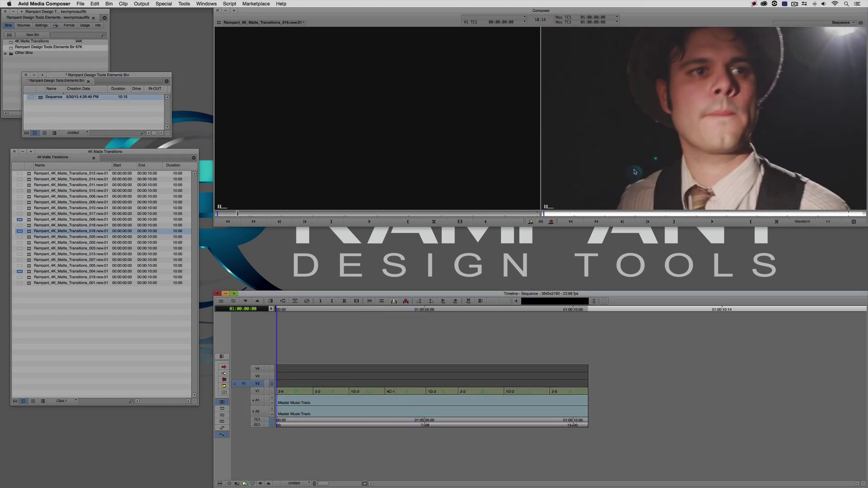
key("space")
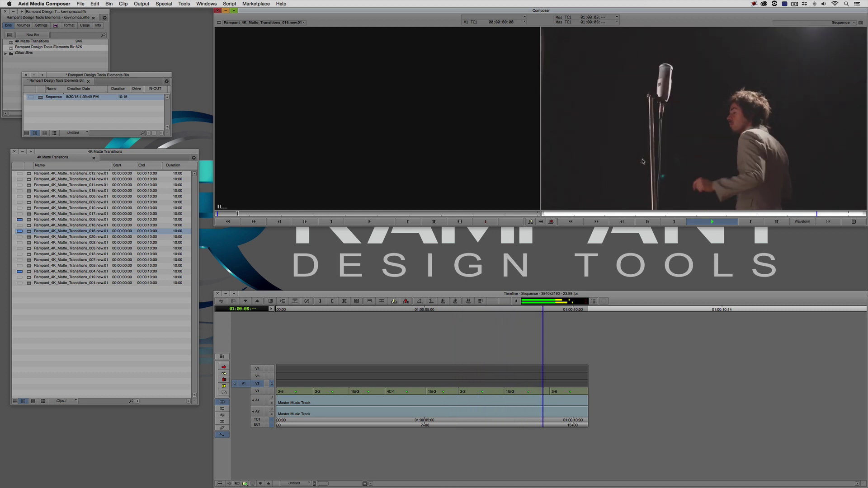
key("space")
left_click_drag(413, 392, 365, 390)
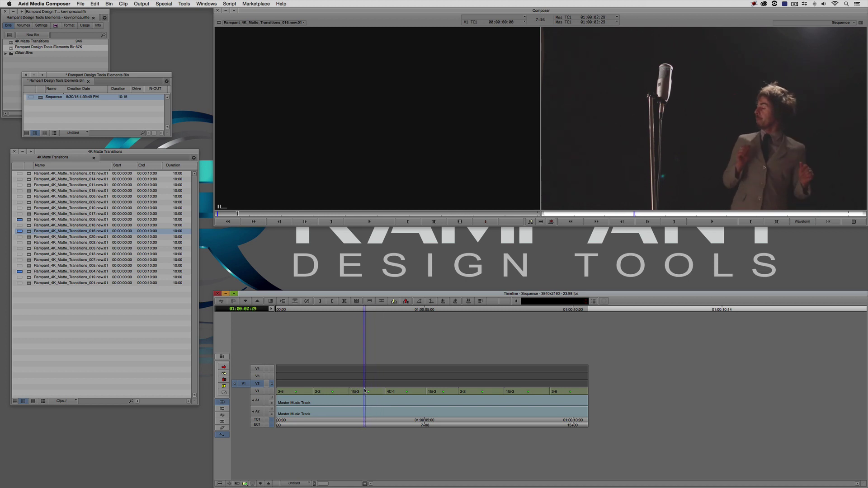
- Load Rampant_4K_Matte_Transitions_008.new.01 as the source, preview it, and park at its Out mark at 00:00:01:07
double_click(30, 220)
key("space")
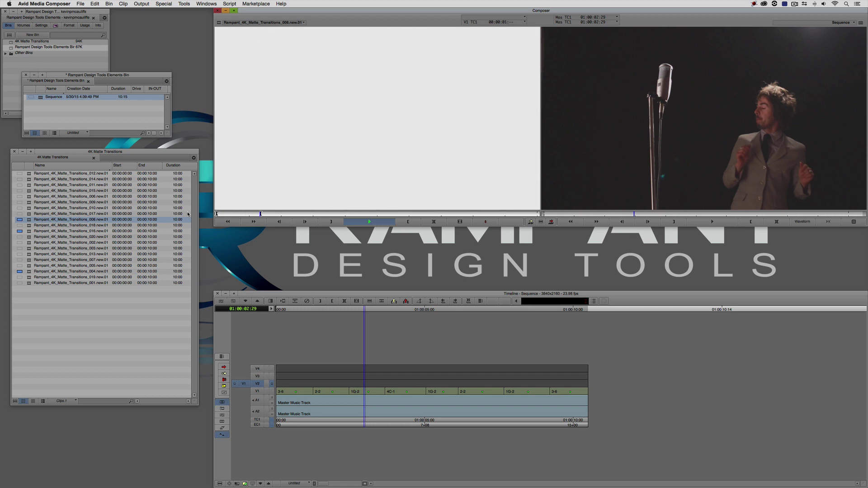
key("space")
left_click(260, 215)
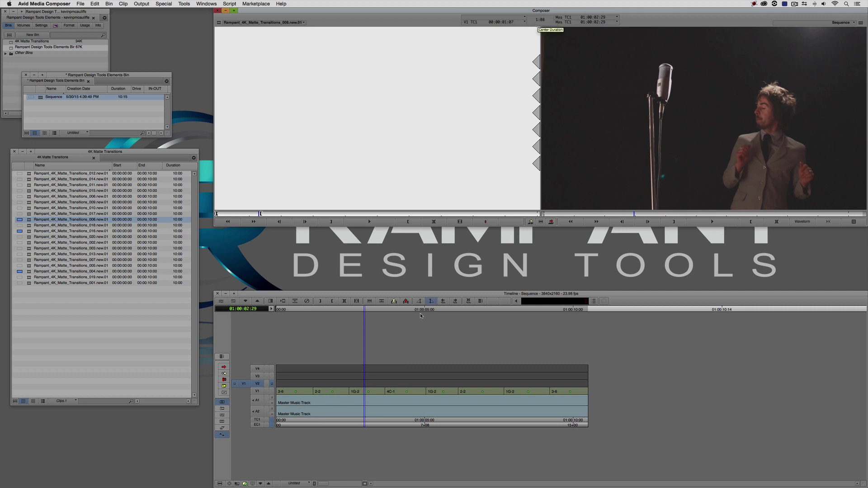
- Patch the source video to V3 and overwrite the marked part of the 008 matte at the start of the fourth shot
left_click(369, 392)
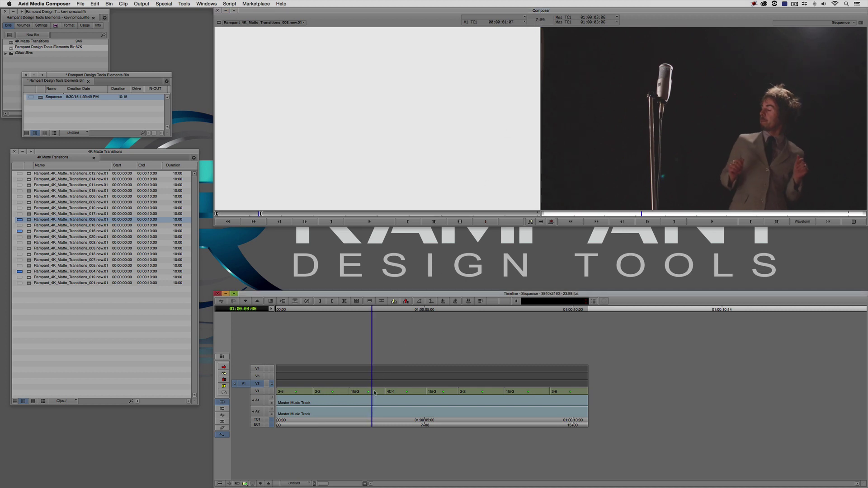
left_click_drag(369, 391, 410, 386)
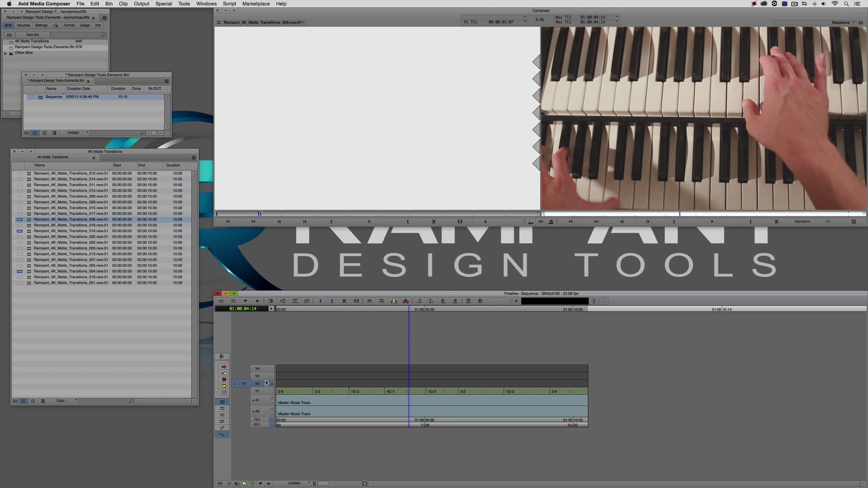
left_click_drag(244, 384, 258, 377)
left_click(391, 410)
mouse_move(381, 411)
left_mouse_down()
mouse_move(368, 411)
mouse_move(379, 411)
mouse_move(388, 397)
left_mouse_up()
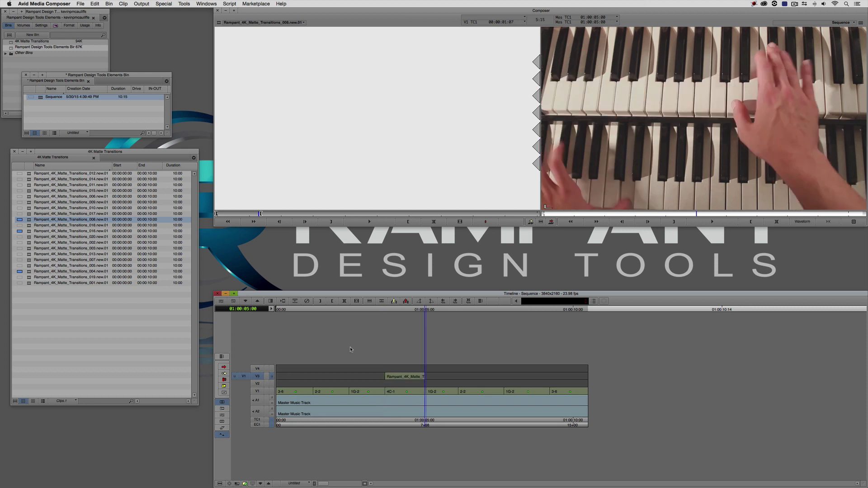
- Scrub through the matte on V3 and apply the Timewarp effect from the Effect Palette to it
left_click_drag(391, 372, 410, 378)
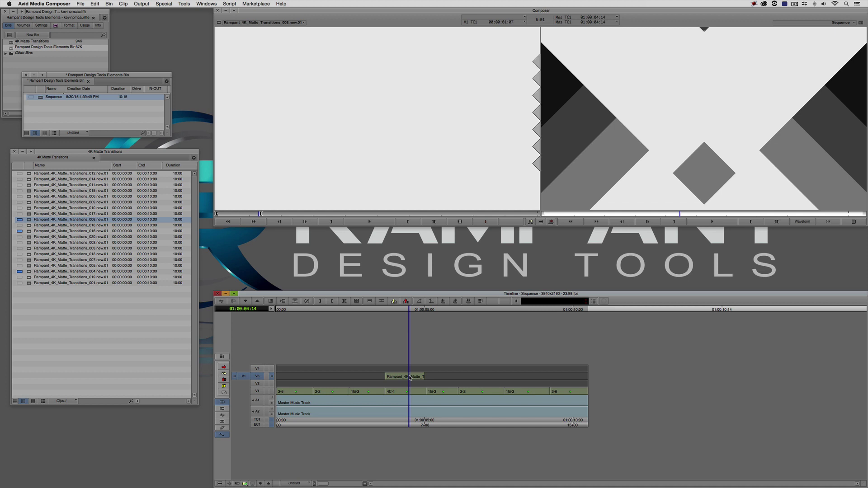
left_click(184, 3)
left_click(175, 71)
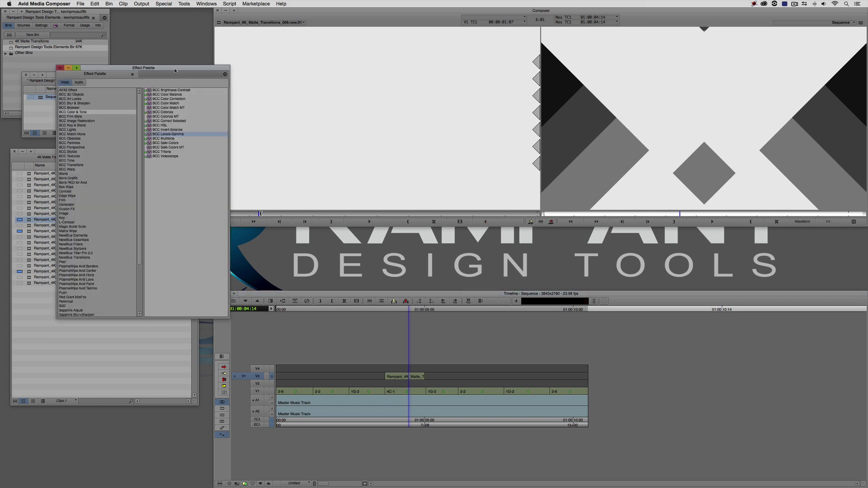
left_click_drag(175, 71, 150, 63)
scroll(77, 210, "down", 5)
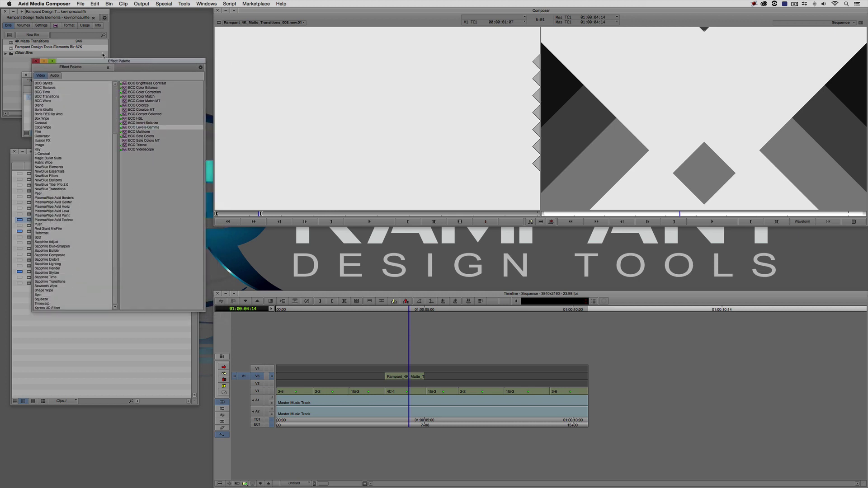
left_click(43, 304)
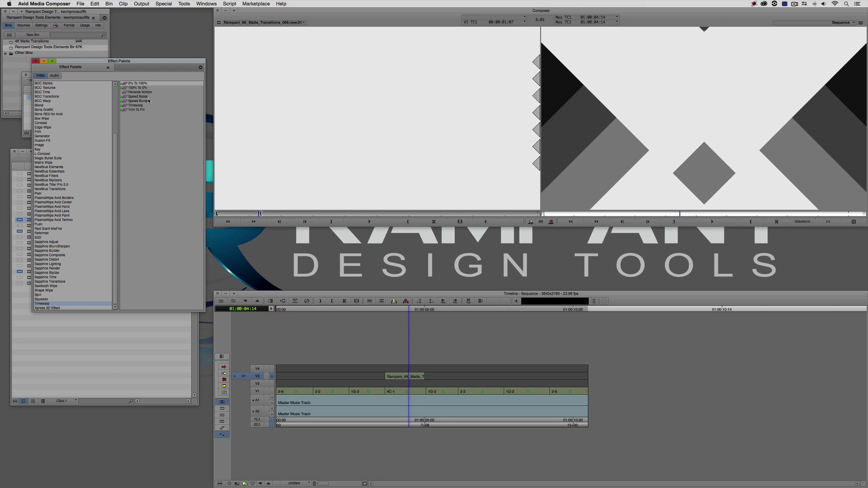
left_click(126, 106)
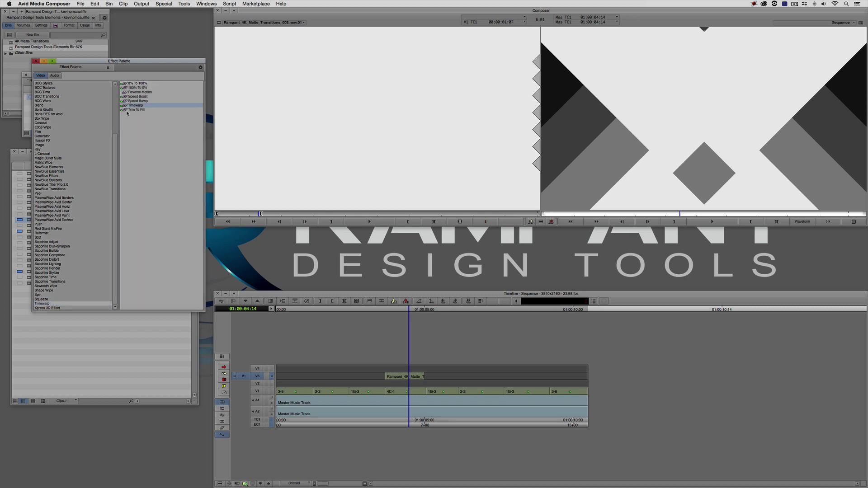
left_click_drag(126, 106, 395, 380)
- Open the Motion Effect Editor for the matte on V3, move it clear, and expand its speed graph
left_click(397, 379)
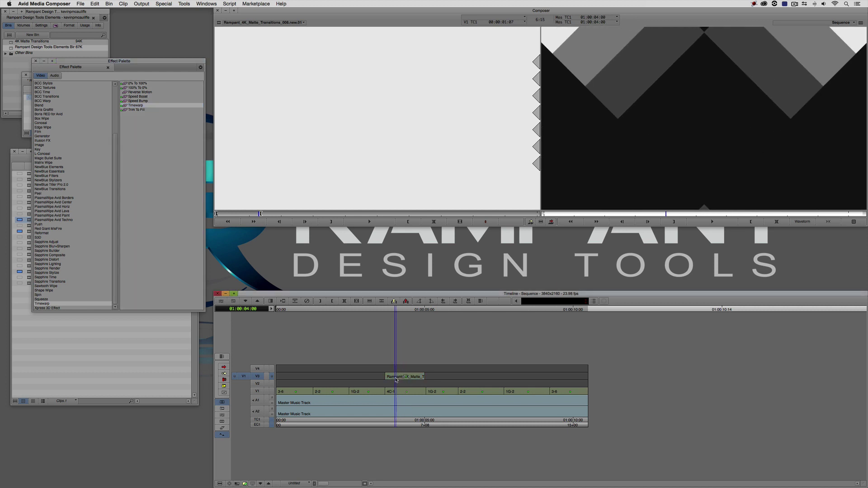
left_click(182, 3)
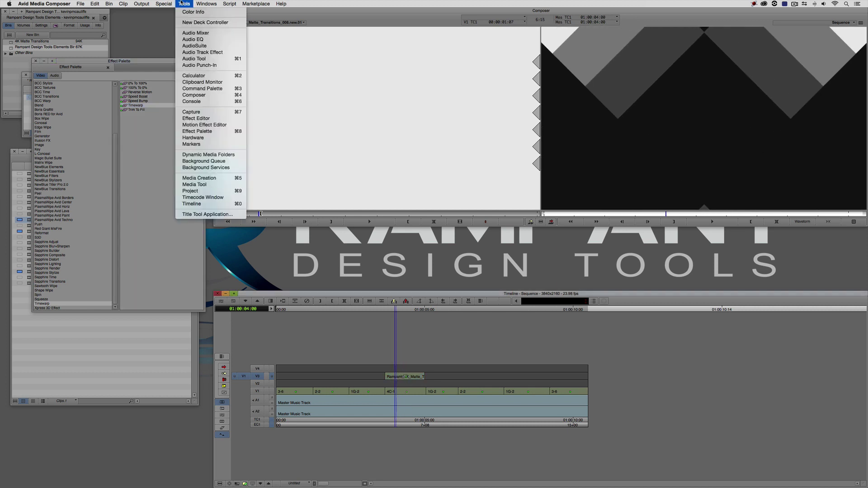
left_click(205, 125)
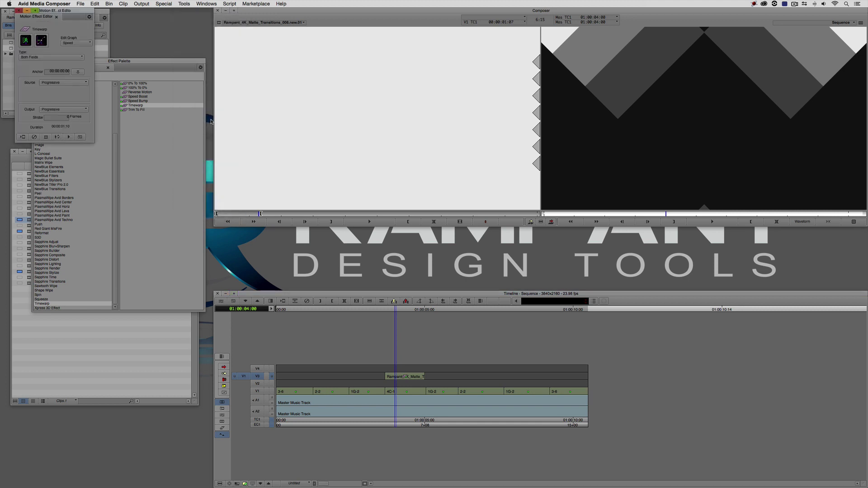
left_click_drag(59, 10, 122, 49)
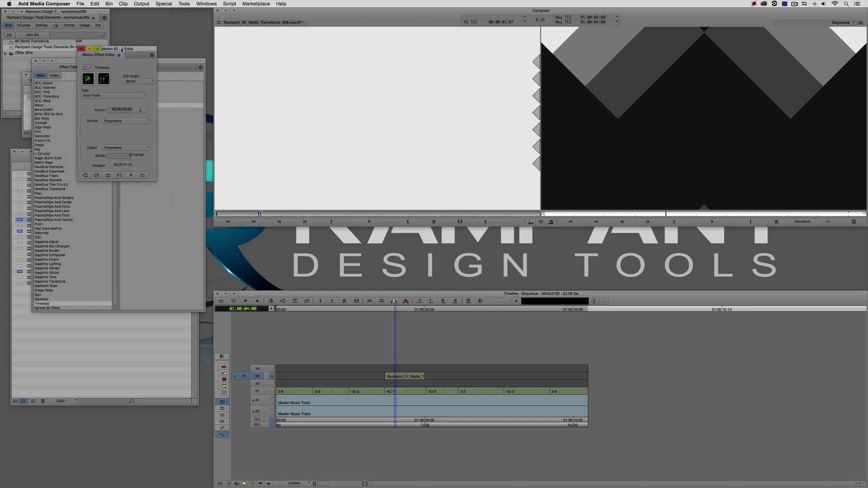
left_click(88, 80)
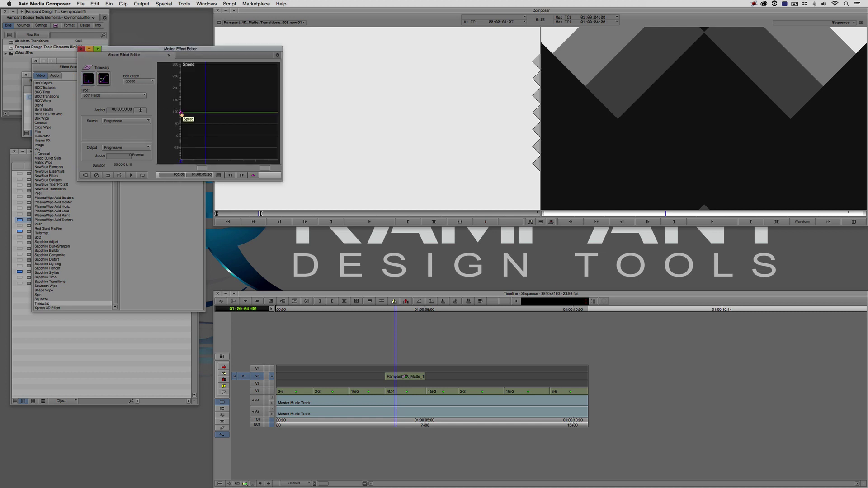
- Set the matte's Timewarp speed to 200 percent and close the Motion Effect Editor
left_click_drag(181, 113, 175, 89)
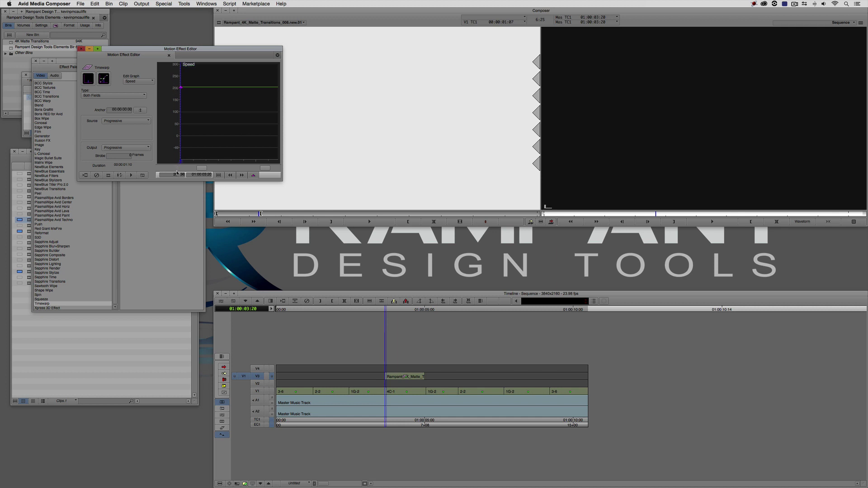
type("200")
key("Return")
left_click(81, 48)
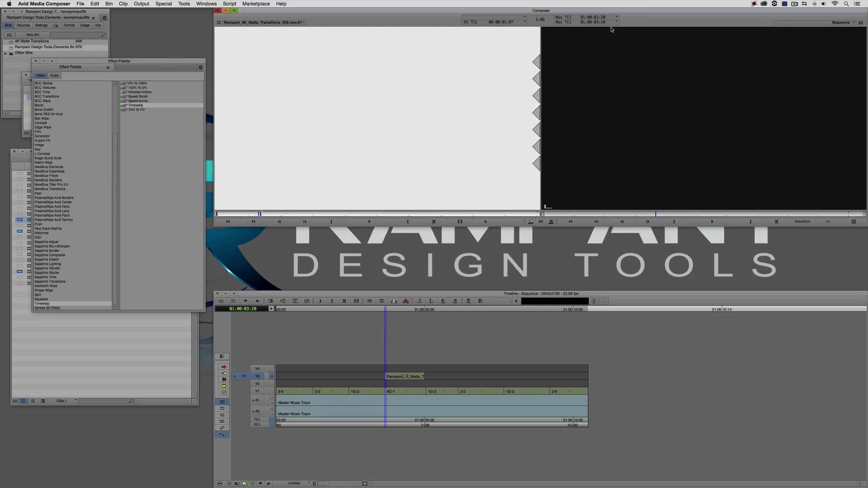
- Mark and lift the white tail of the 008 matte on V3, and trim its end one frame to the right
left_click_drag(395, 382, 405, 377)
left_click(386, 382)
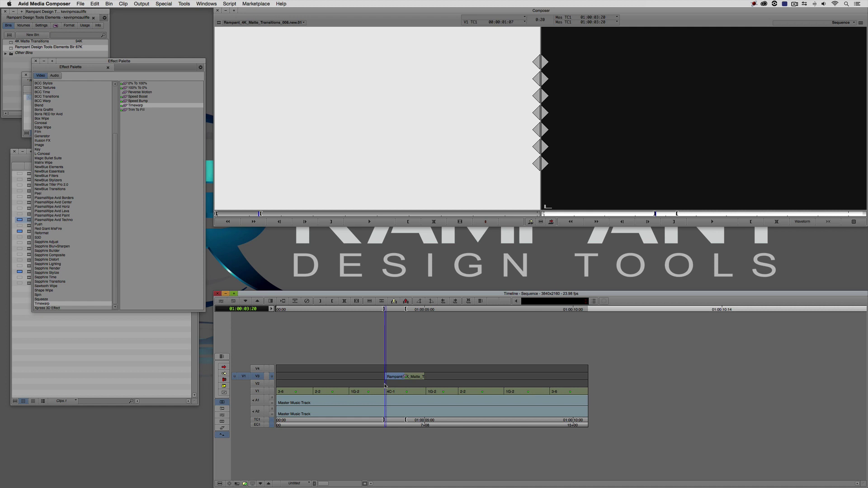
key("o")
left_click(426, 380)
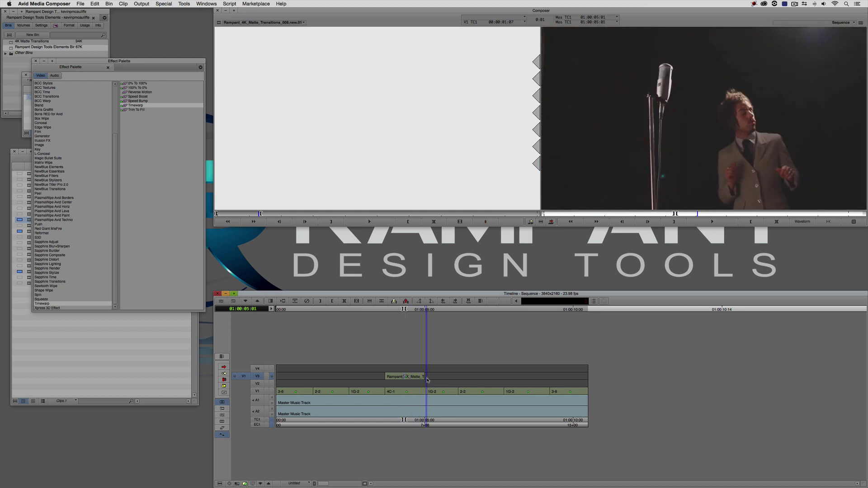
key("i")
left_click_drag(430, 380, 402, 381)
key("super+8")
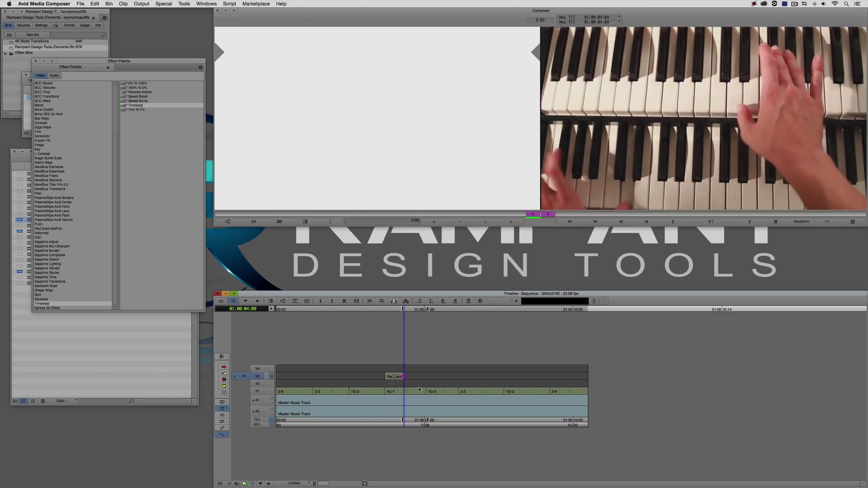
left_click(484, 222)
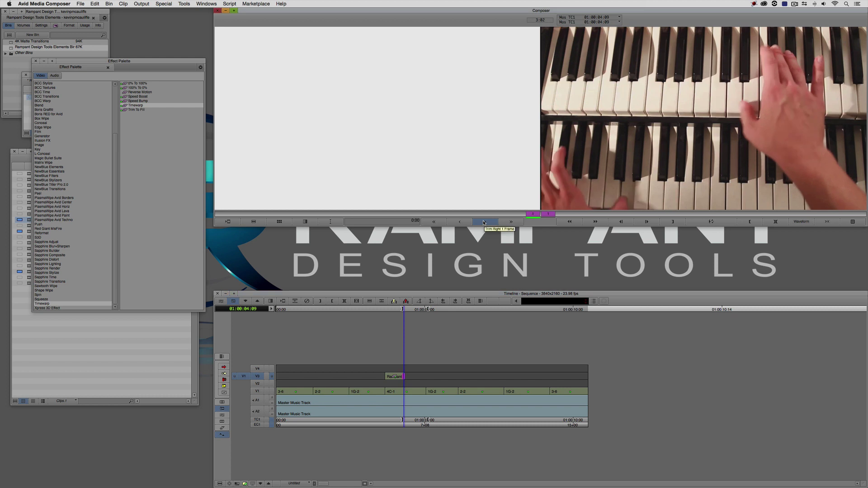
left_click(404, 381)
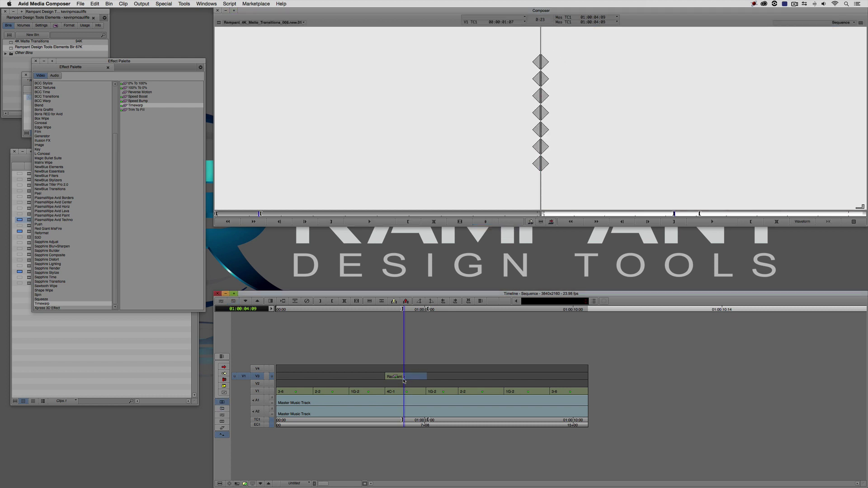
- Return to the start of the matte and move the third shot, 1G-2, straight up from V1 to V2
key("a")
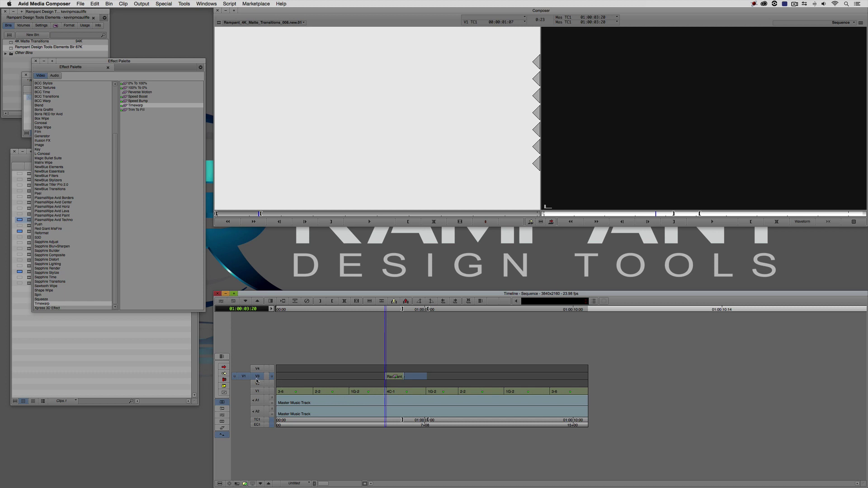
left_click(223, 368)
left_click(360, 393)
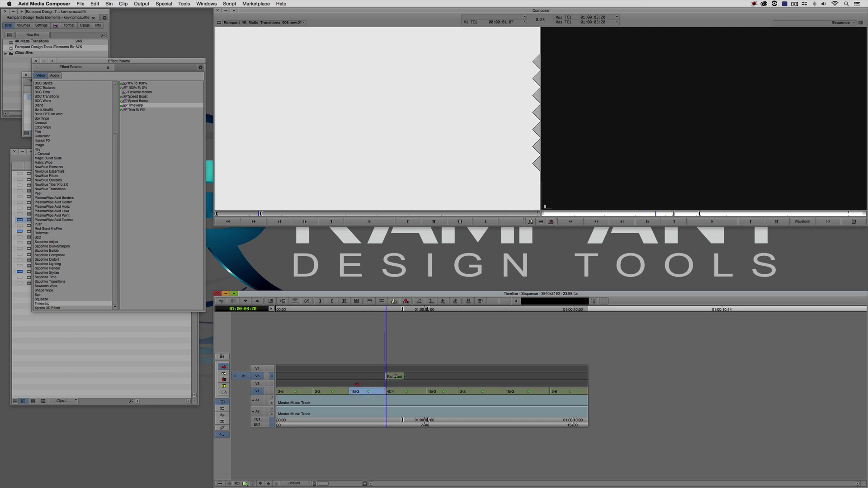
left_click_drag(357, 384, 357, 385)
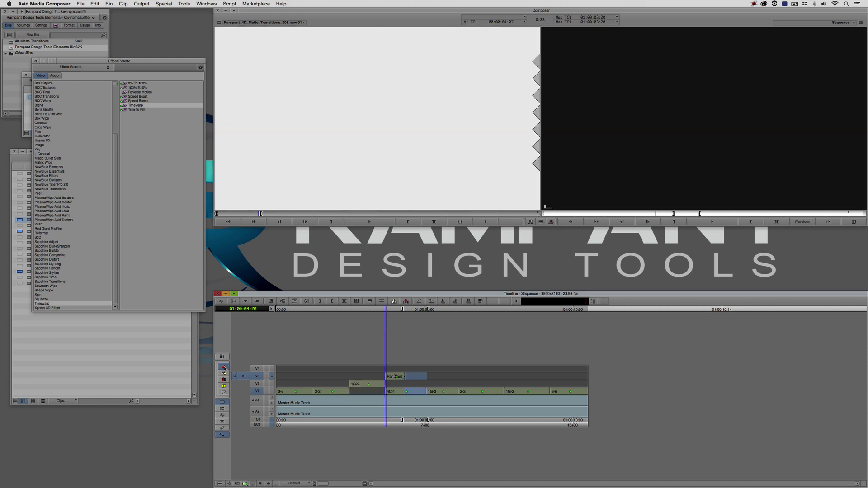
- Mark the end of the 008 matte, patch the source video to V2, and extend the 1G-2 shot to the mark
left_click(406, 391)
key("Left")
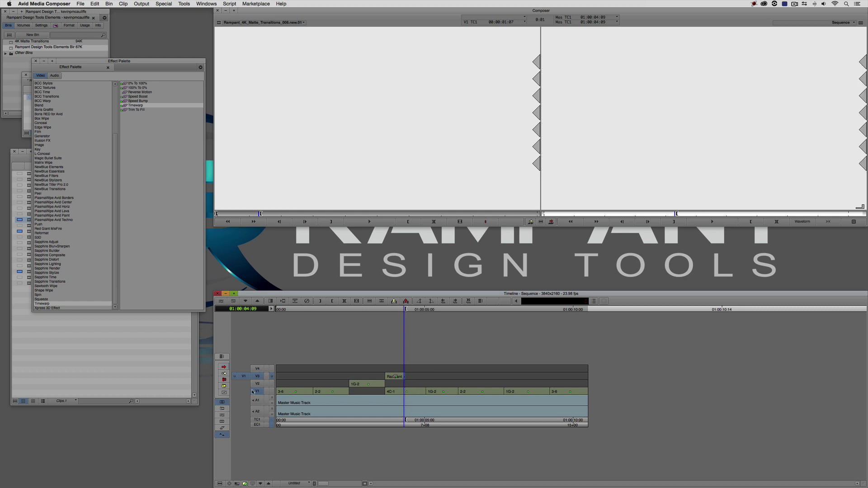
left_click_drag(244, 377, 243, 384)
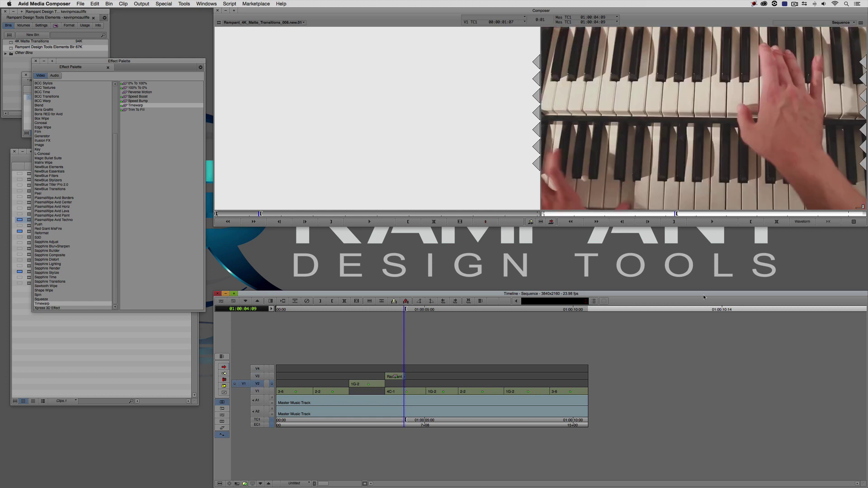
left_click(828, 222)
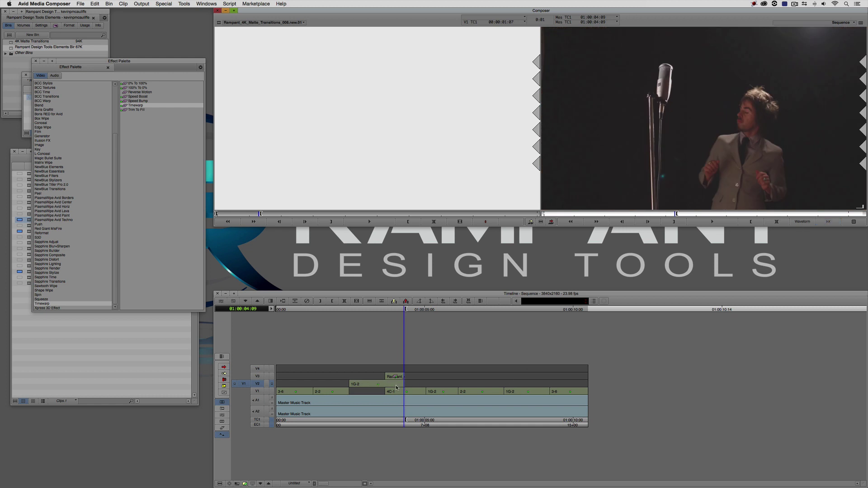
- Split the 1G-2 shot on V2 at the start of the matte and move the part before the cut back to V1
left_click(386, 393)
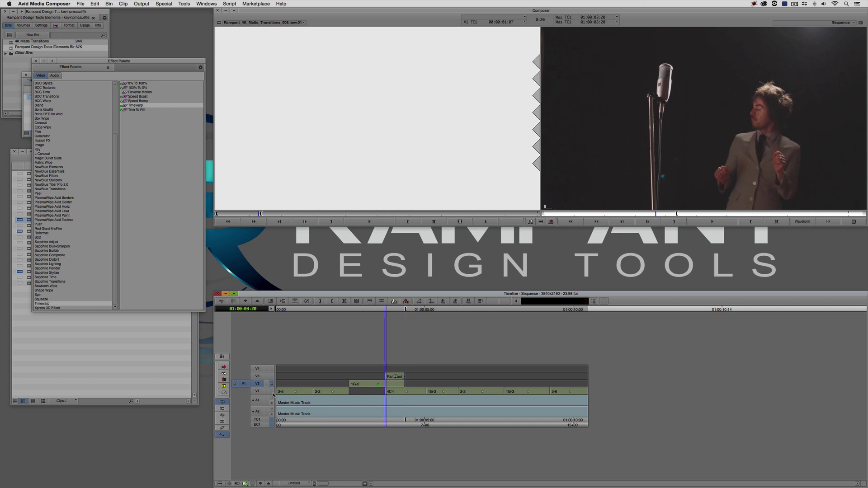
left_click(224, 367)
left_click(363, 384)
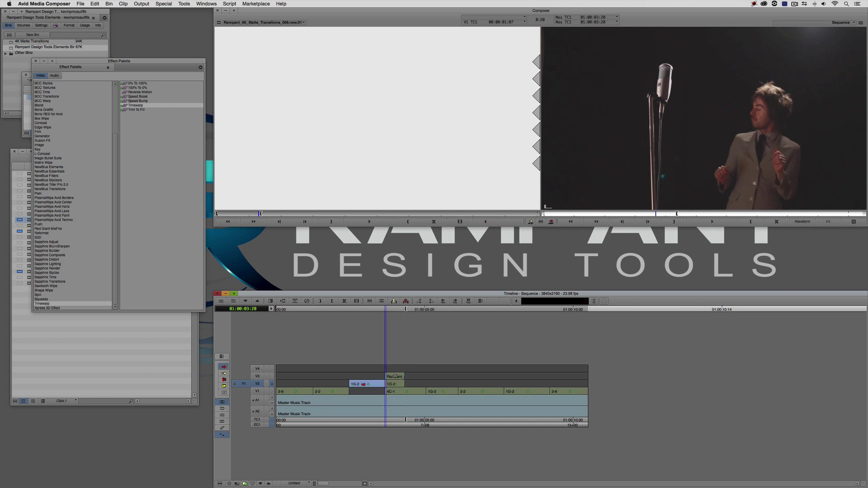
left_click_drag(363, 391, 364, 391)
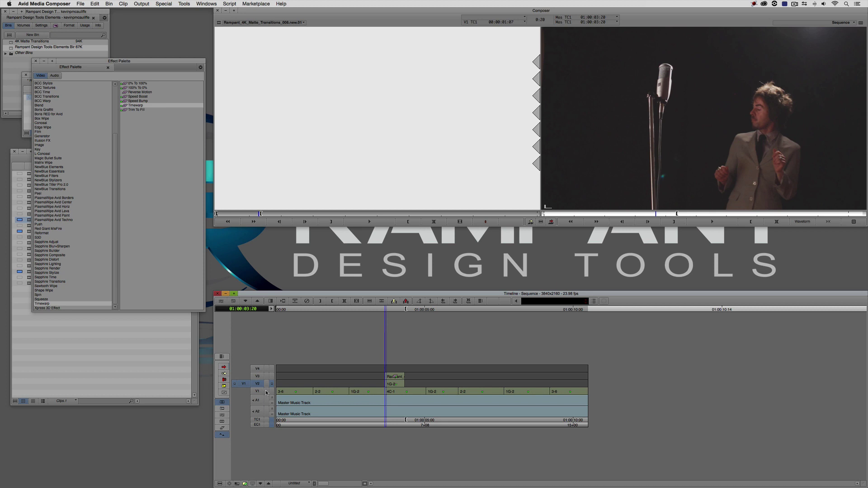
- Monitor the upper video tracks and apply the Matte Key effect to the 008 matte on V3
left_click(391, 384)
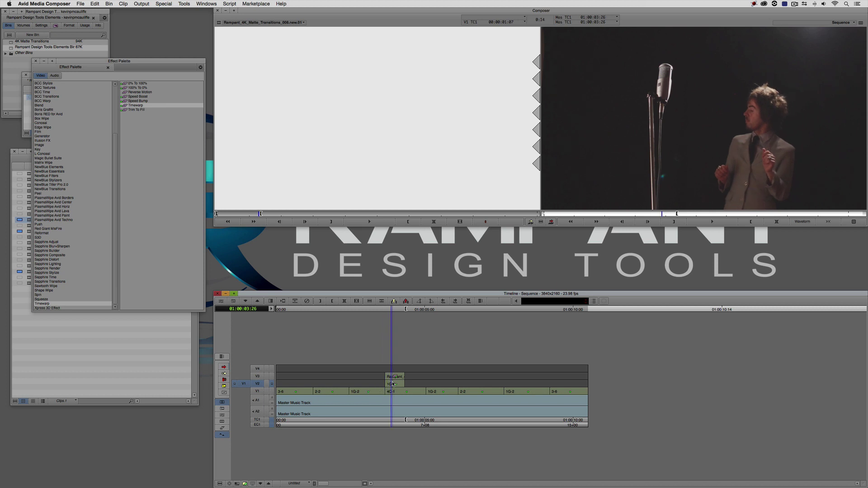
left_click(272, 370)
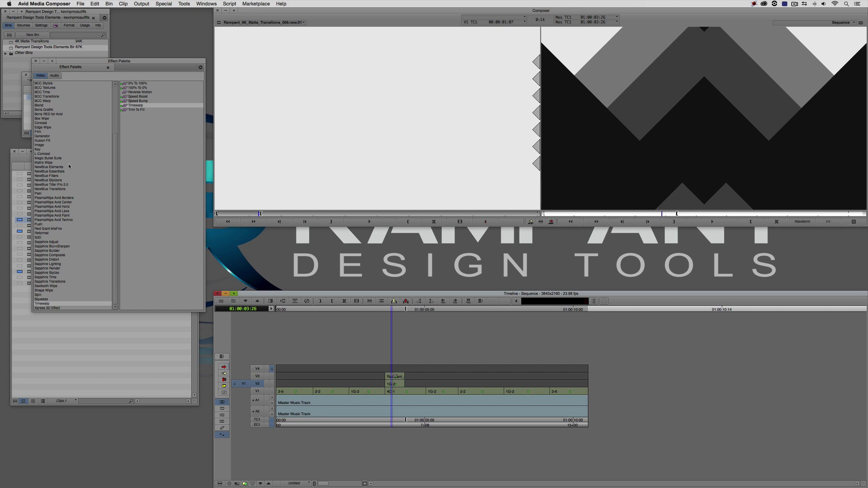
left_click(44, 150)
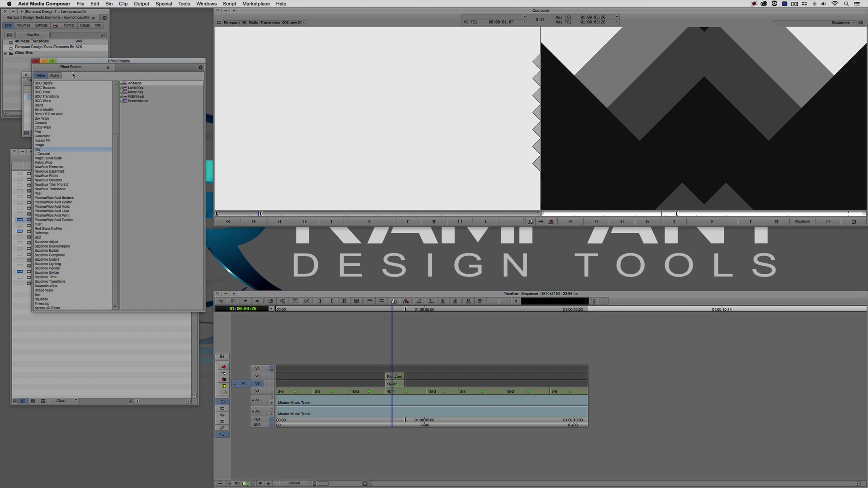
left_click_drag(125, 93, 391, 381)
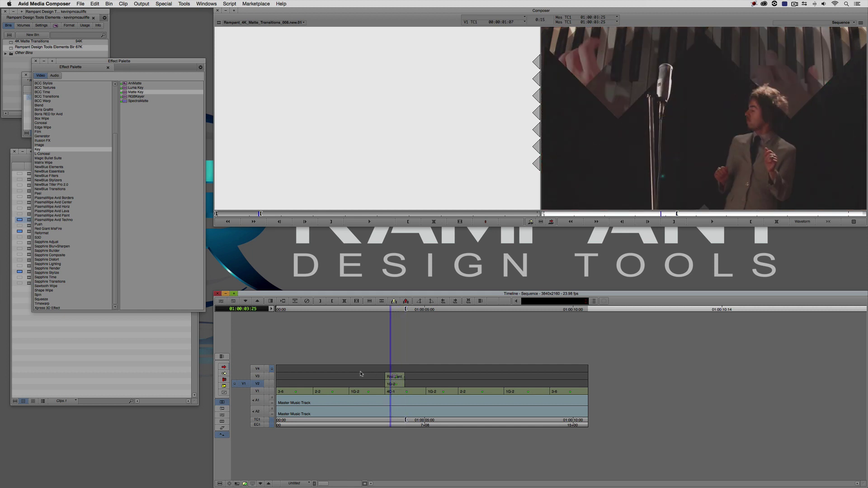
- Park at the last shot, load the 016 matte transition into the source monitor, and mark it out at about 00:00:01:13
left_click_drag(525, 400, 552, 398)
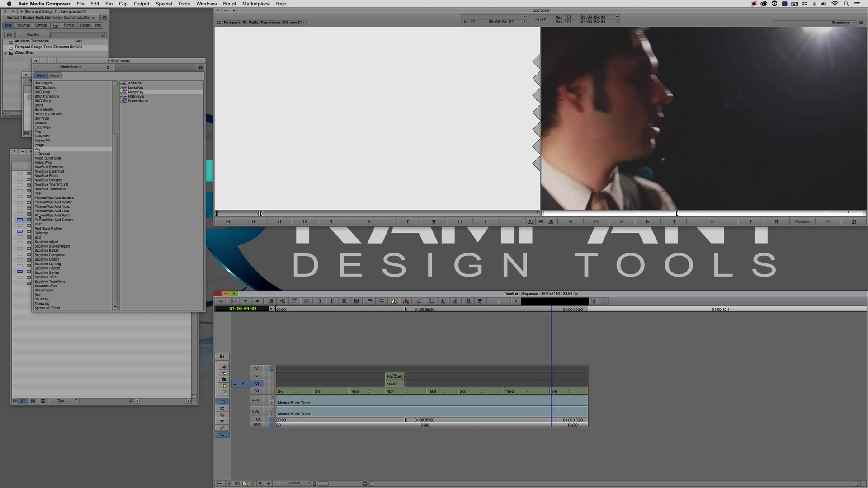
left_click_drag(25, 231, 286, 145)
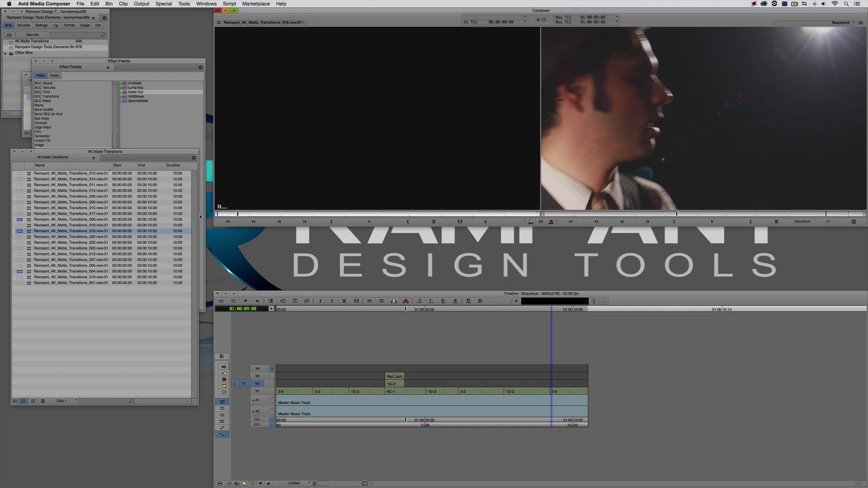
left_click_drag(216, 214, 268, 214)
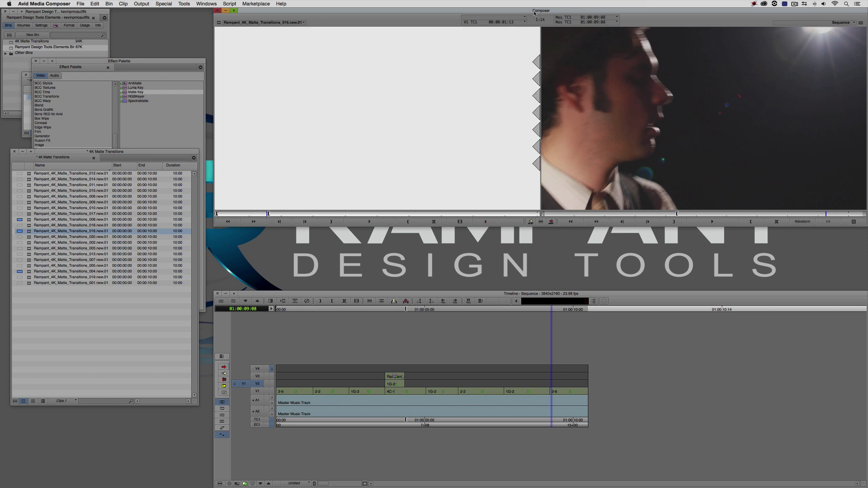
- Mark the start of the last shot, patch the source video to V3, and overwrite the 016 matte there
left_click(547, 388)
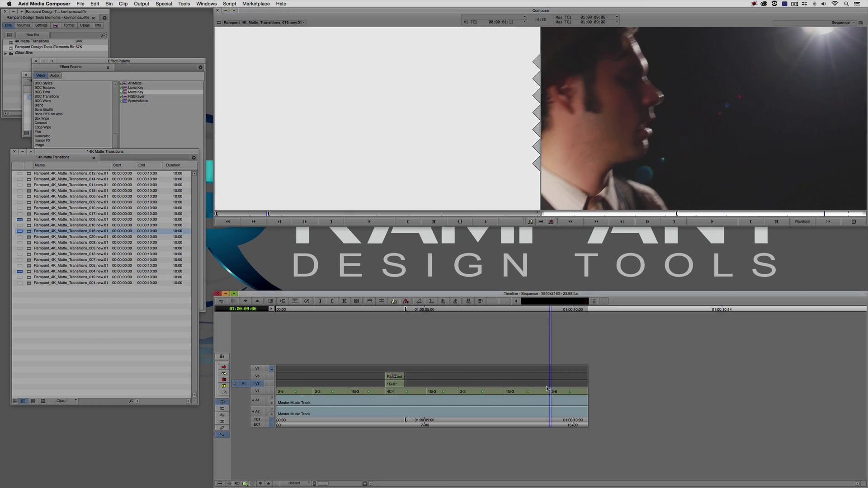
key("o")
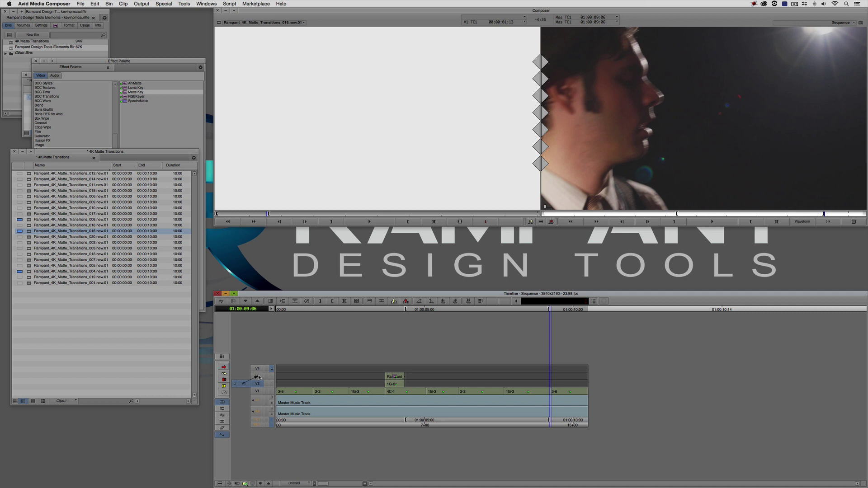
left_click_drag(249, 383, 257, 376)
key("b")
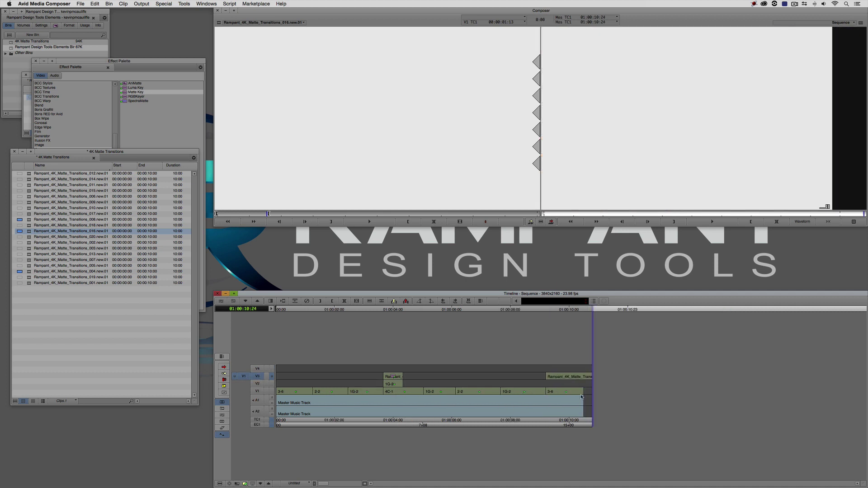
- Apply the Timewarp effect from the Effect Palette to the 016 matte on V3
left_click(104, 91)
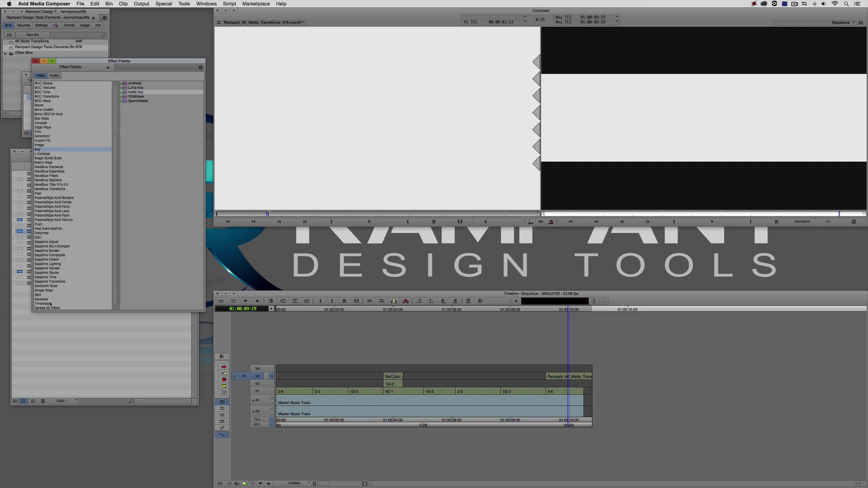
left_click(50, 304)
left_click_drag(126, 107, 562, 369)
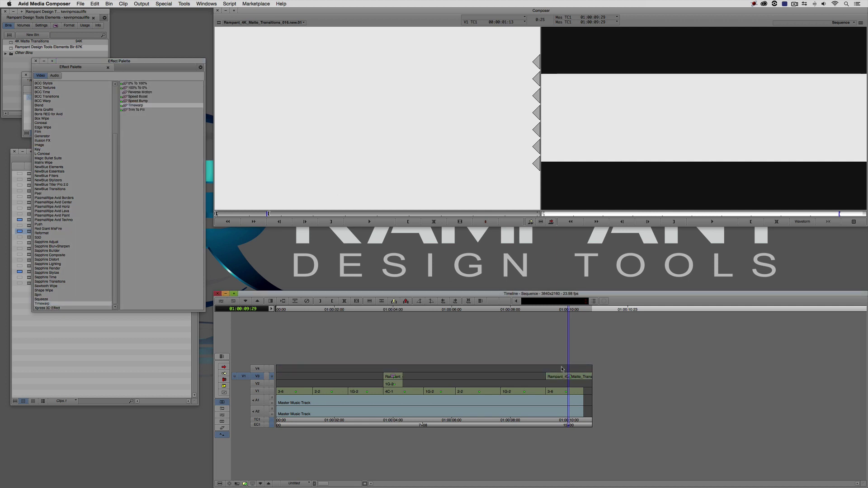
- Open the Motion Effect Editor for the 016 matte, set its Timewarp speed to 200 percent, and return to the timeline
left_click(183, 4)
left_click(194, 126)
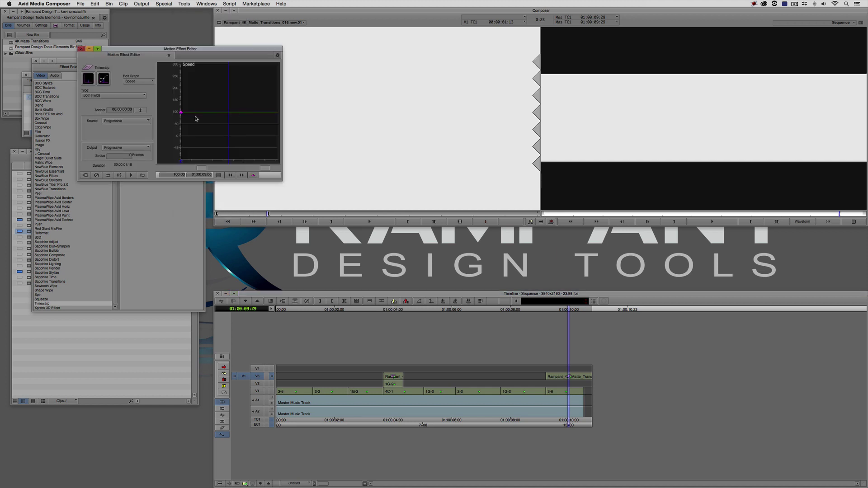
left_click(175, 175)
type("200")
key("Return")
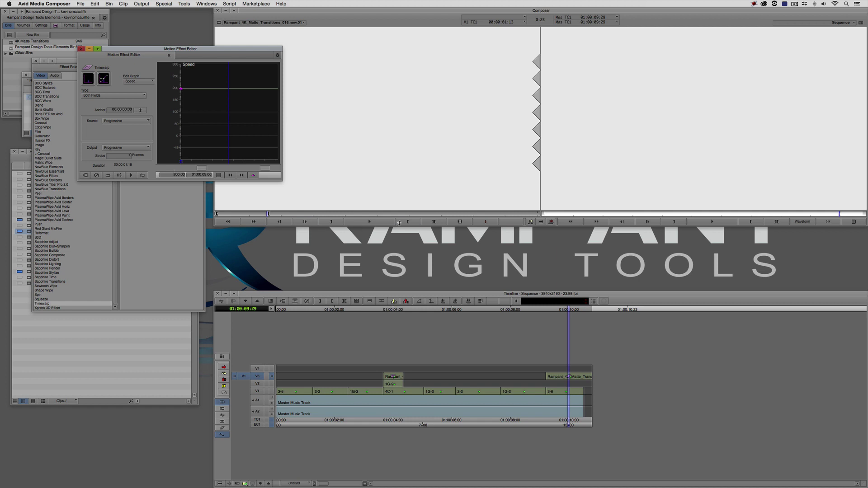
left_click(531, 301)
- Scrub the sped-up 016 matte from its start and remove its white tail at about 01:00:10:00
left_click(556, 389)
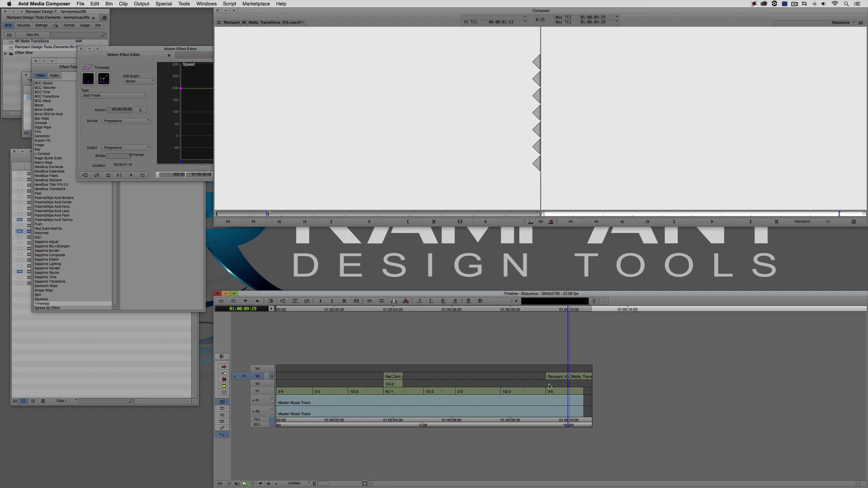
key("a")
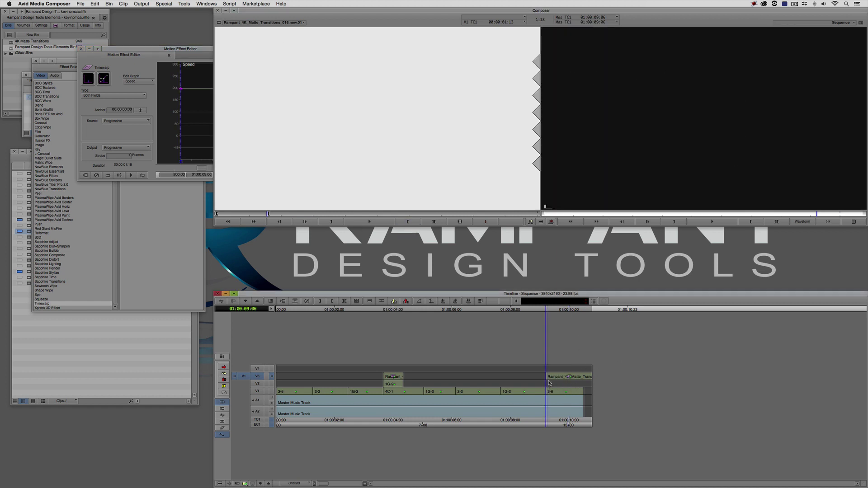
left_click_drag(549, 383, 571, 378)
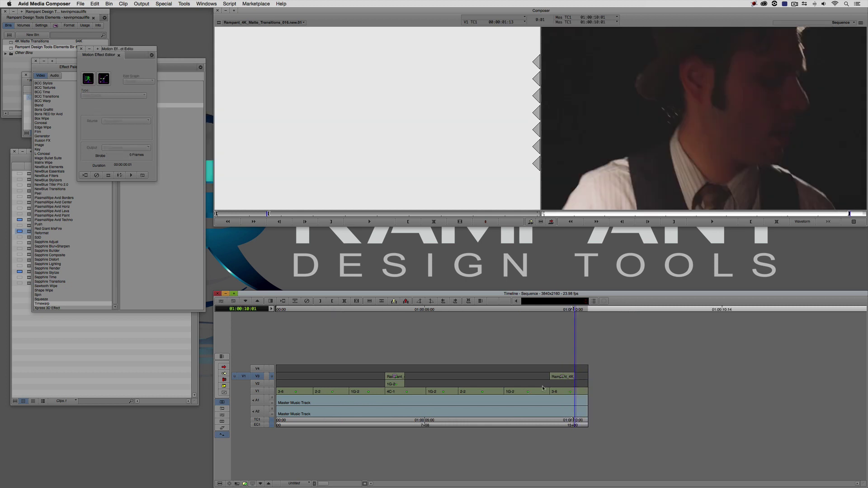
- Move the 1G-2 shot before the last shot from V1 to V2 and extend it to the end of the 016 matte
left_click(224, 367)
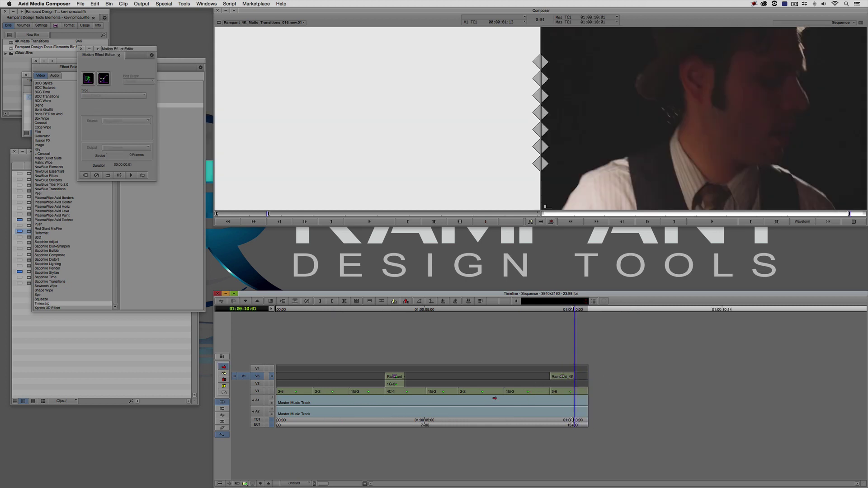
left_click(511, 388)
left_click_drag(511, 385, 511, 384)
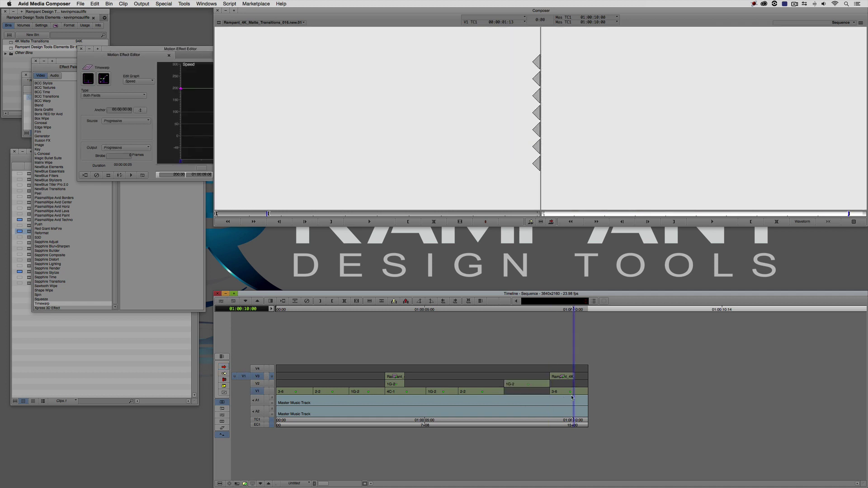
left_click(258, 385)
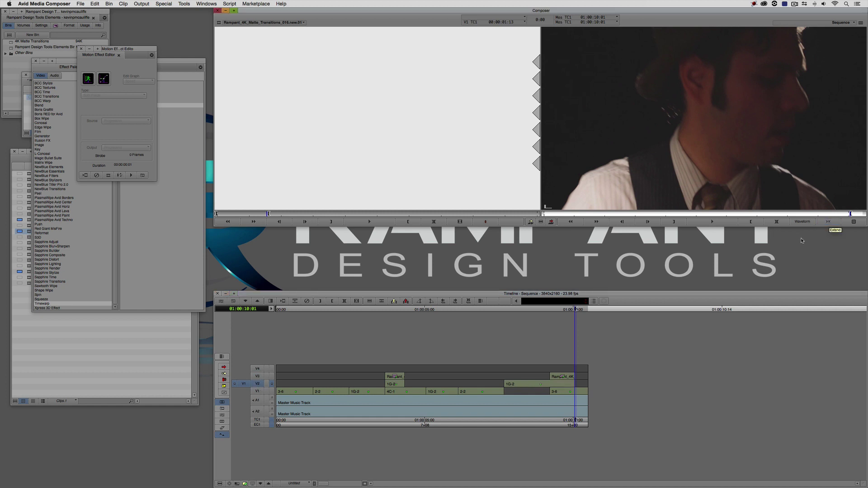
left_click(552, 388)
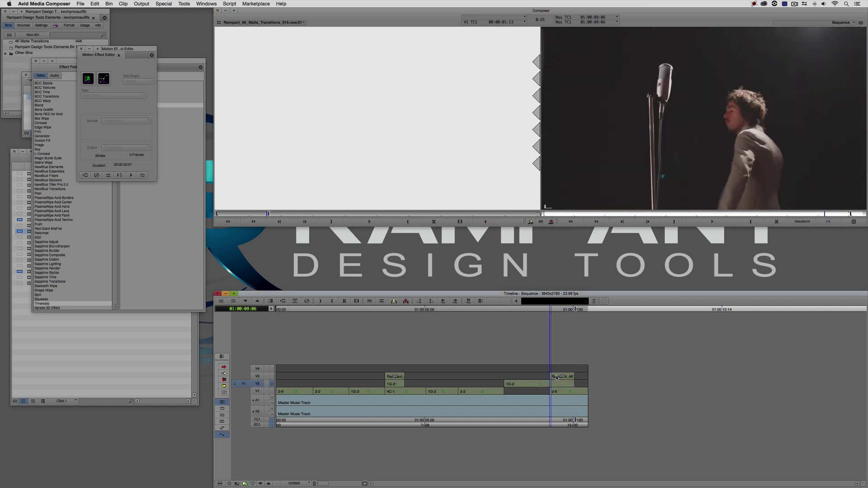
- Move the 1G-2 shot preceding the 016 matte from V2 back down to V1
left_click(223, 367)
left_click(533, 385)
left_click_drag(532, 387, 533, 392)
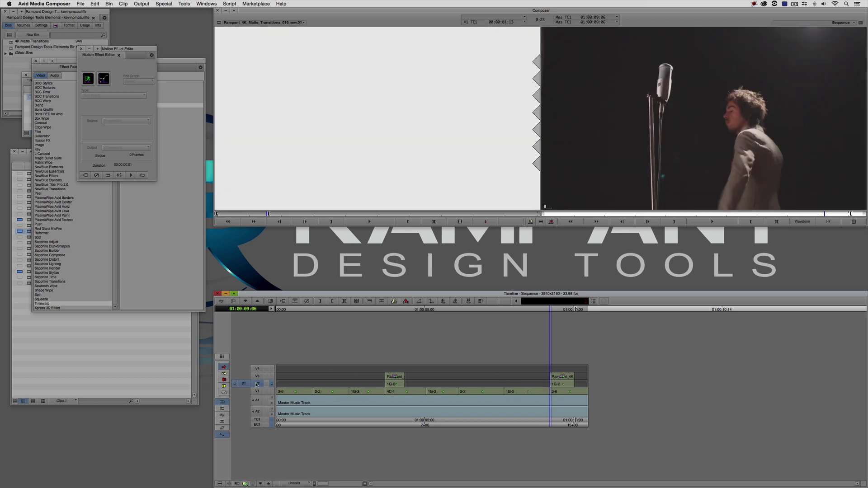
- Copy the Matte Key effect from the first matte on V3 to the 016 matte and scrub through the result
left_click(394, 380)
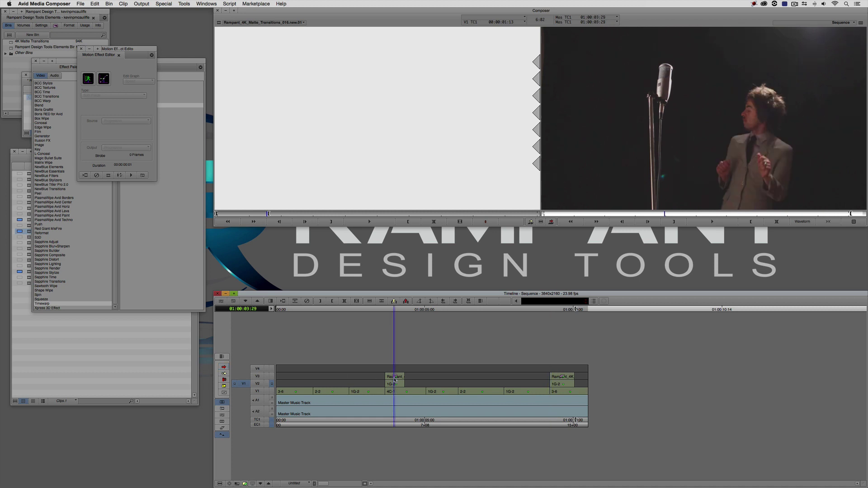
left_click(222, 415)
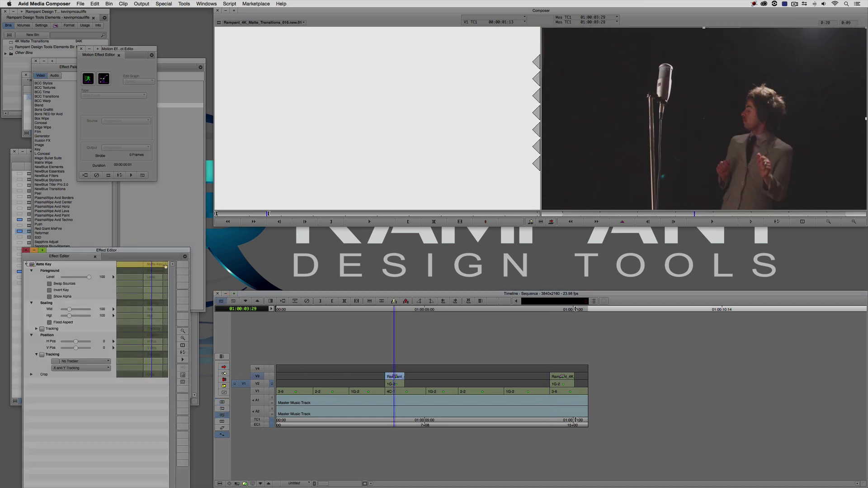
left_click(563, 376)
left_click_drag(563, 377, 586, 386)
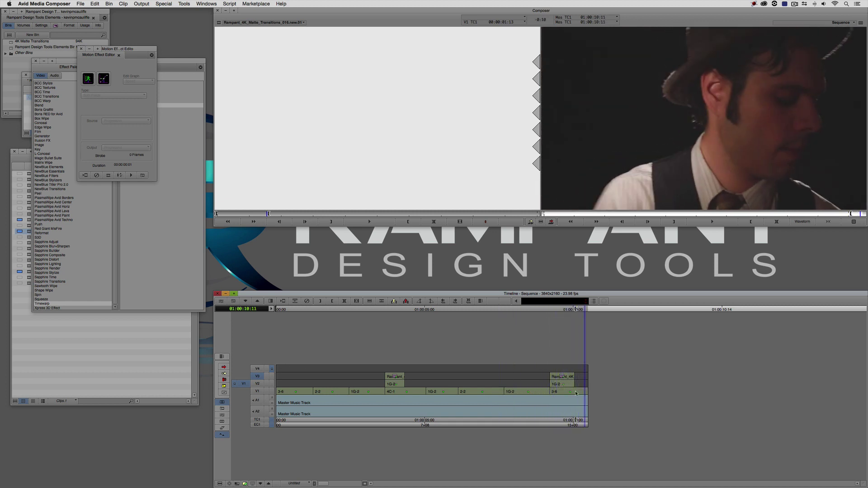
- Mark the V3 range from before the first matte to about 01:00:10:06 and render its effects to the G-SPEED Studio R drive
left_click(384, 379)
key("i")
left_click_drag(384, 380, 580, 380)
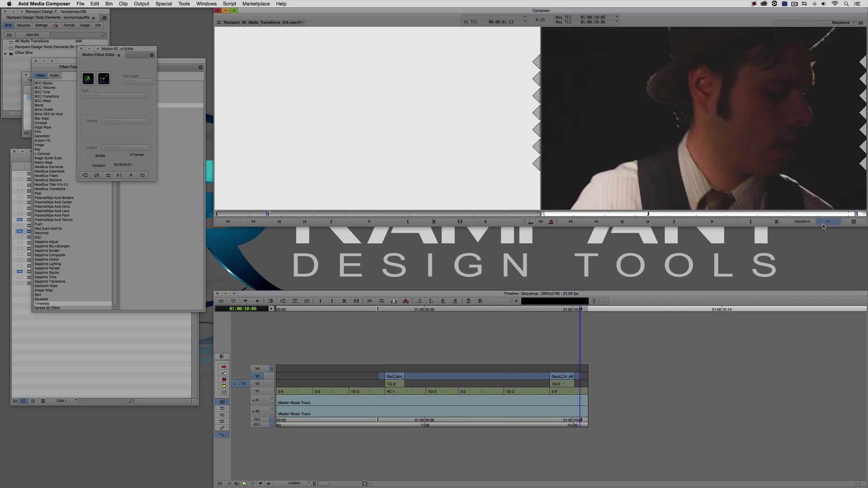
left_click(122, 3)
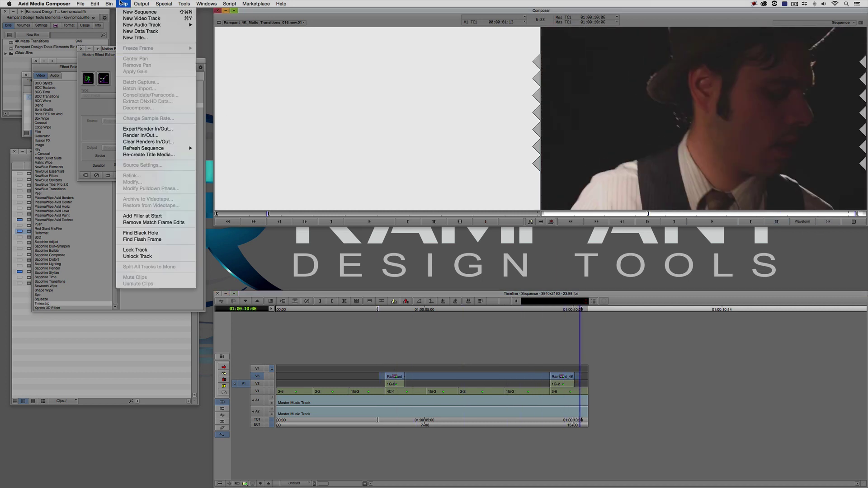
left_click(140, 135)
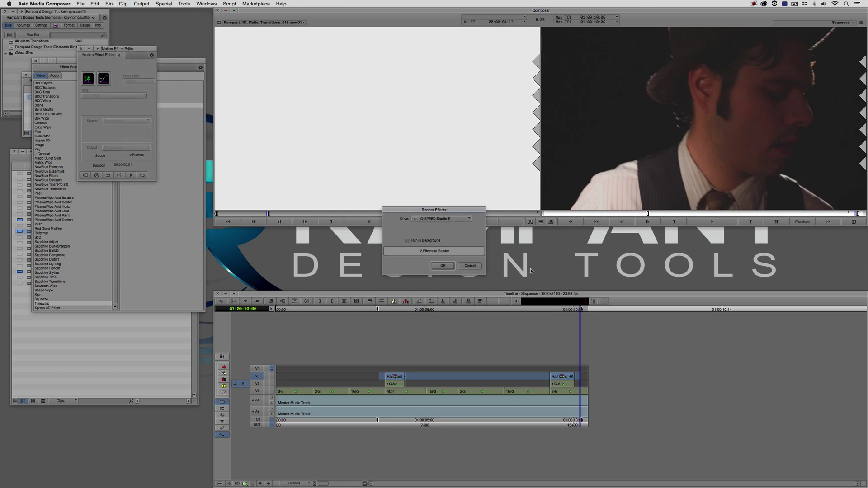
left_click(443, 266)
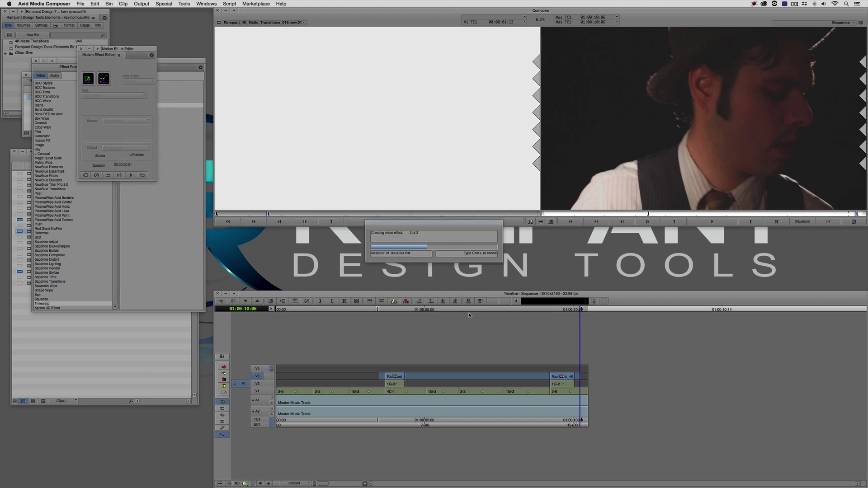
- Play the sequence from the start to review the transitions, and scrub to the start of the third 1G-2 shot on V1
left_click(315, 385)
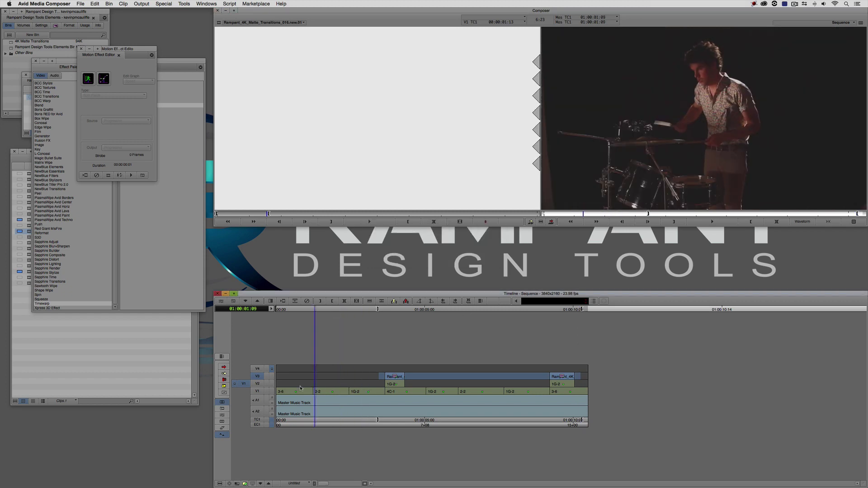
key("Home")
key("space")
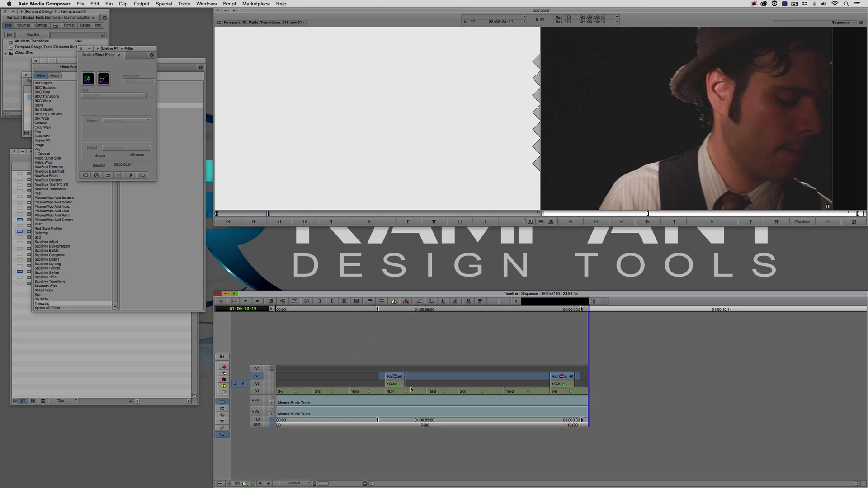
left_click_drag(369, 388, 407, 388)
left_click(519, 392)
mouse_move(521, 393)
left_mouse_down()
mouse_move(575, 392)
mouse_move(446, 397)
mouse_move(522, 394)
mouse_move(508, 394)
left_mouse_up()
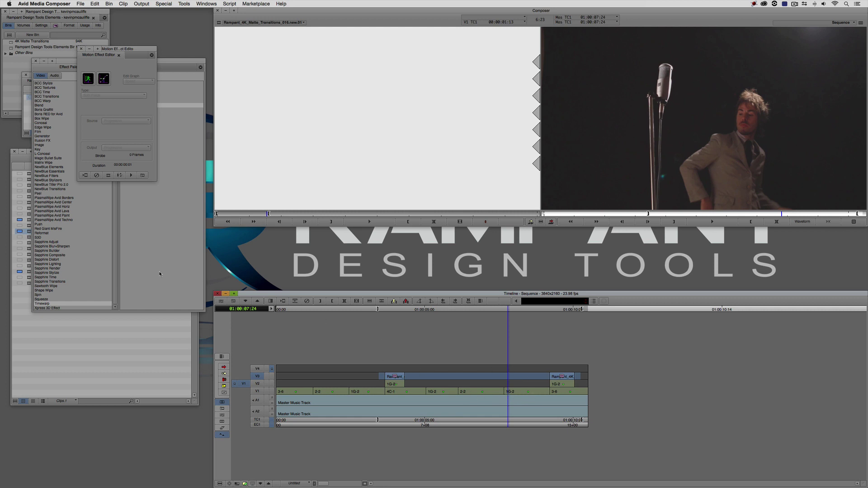
- Load the Rampant_4K_Matte_Transitions_004 clip as the source and mark its transition from the start to 00:00:02:07
left_click(52, 337)
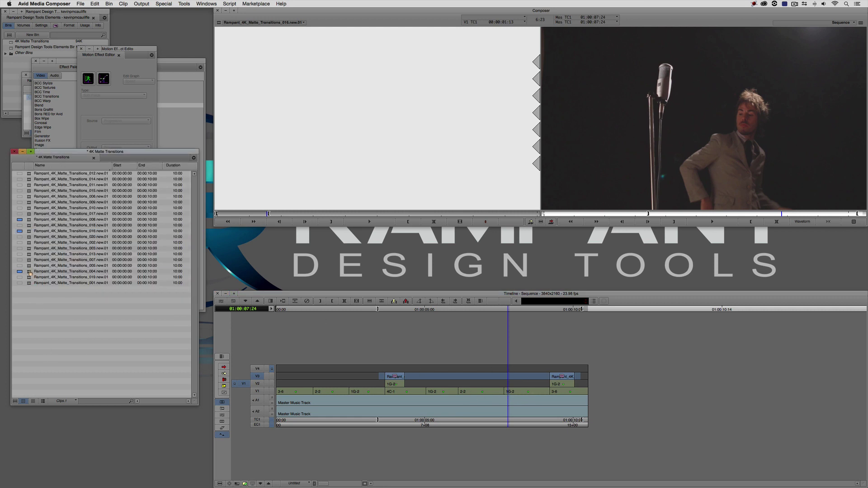
left_click_drag(29, 273, 352, 161)
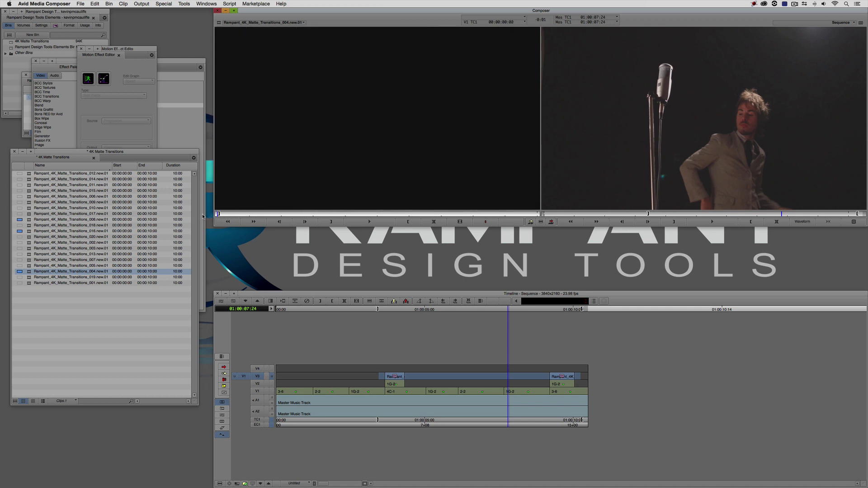
left_click_drag(218, 214, 291, 214)
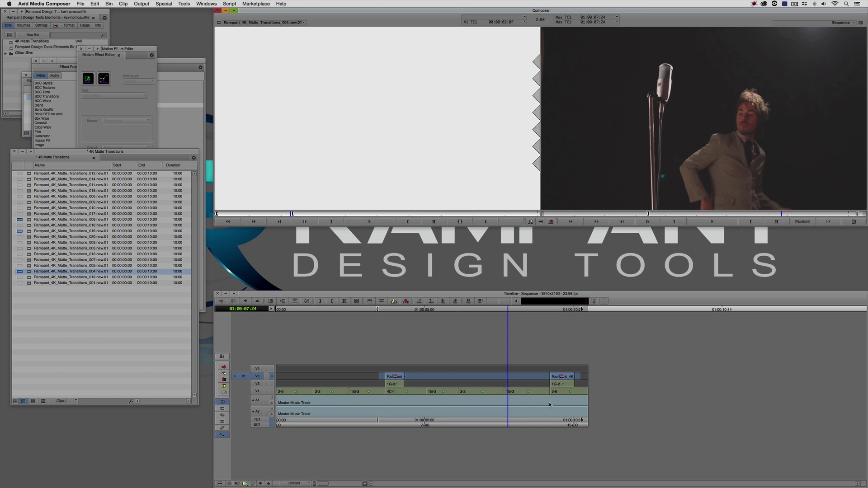
- Overwrite the marked 004 matte onto V3 so it ends at the cut between the 2-2 and 1G-2 shots
left_click(503, 398)
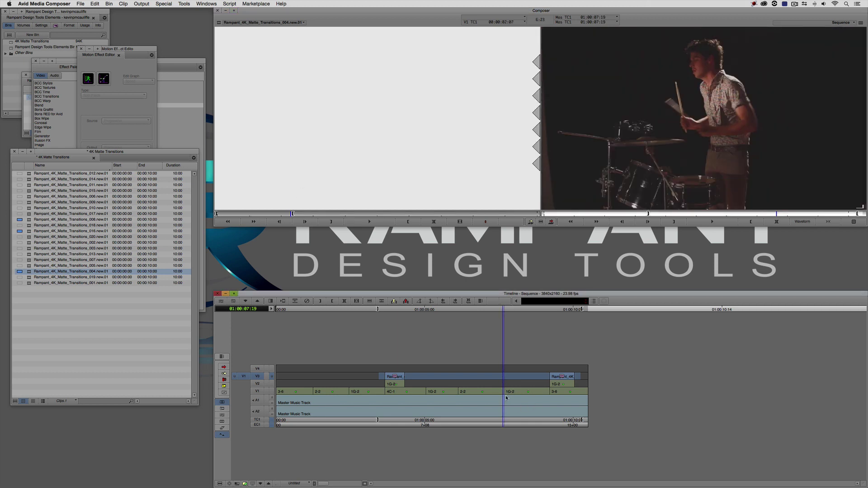
key("o")
key("i")
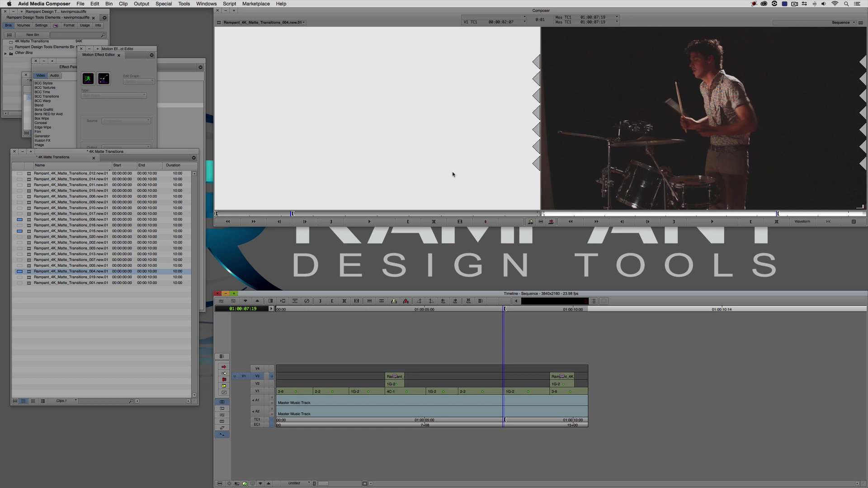
key("Right")
key("Right")
key("Right")
key("Right")
key("Right")
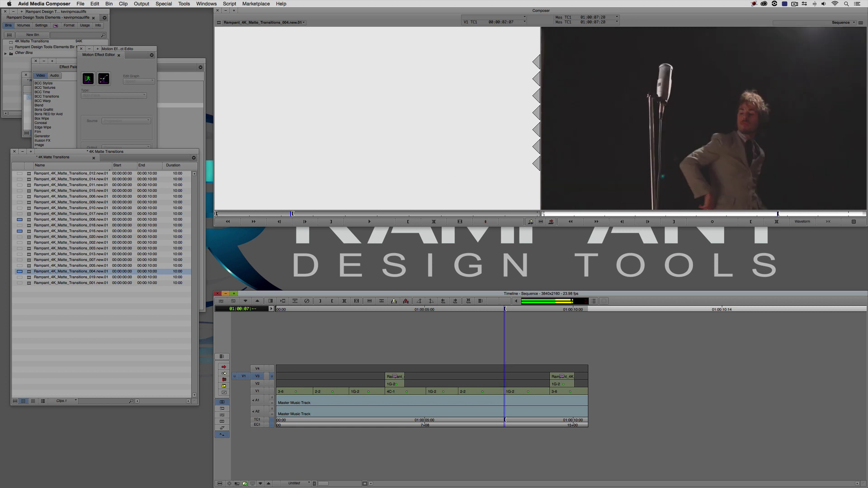
key("b")
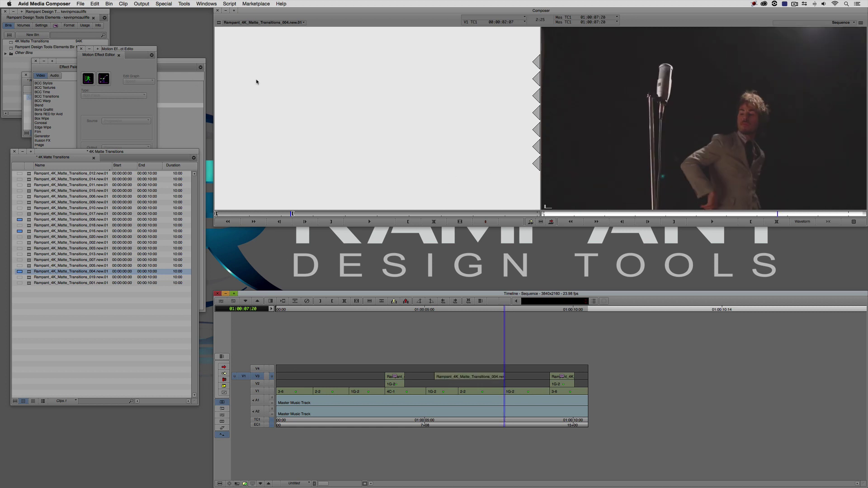
- Apply the Timewarp effect from the Effect Palette to the 004 matte on V3
left_click(473, 373)
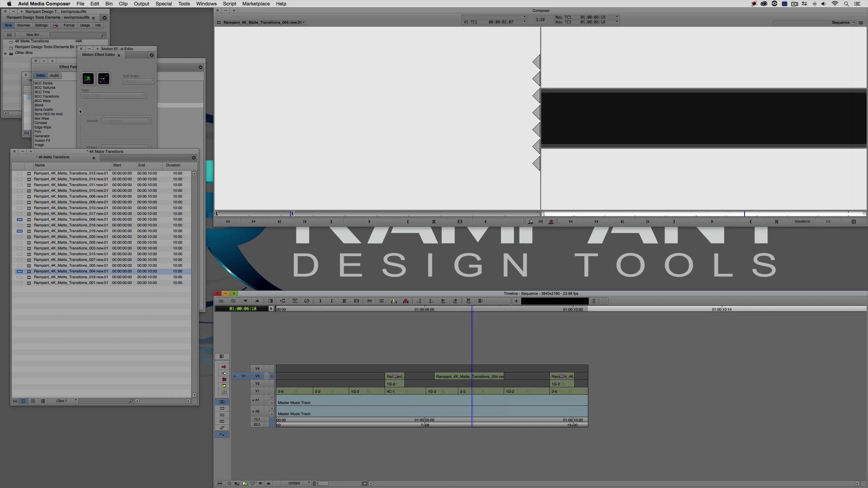
left_click(66, 61)
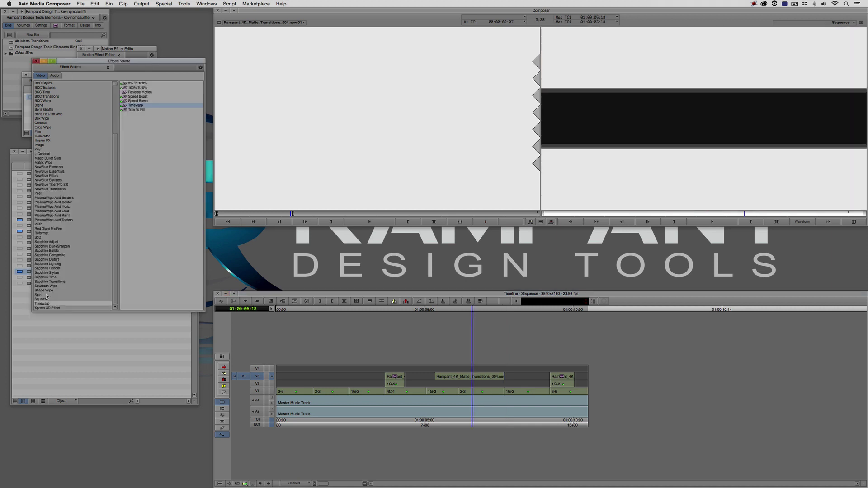
left_click(471, 378)
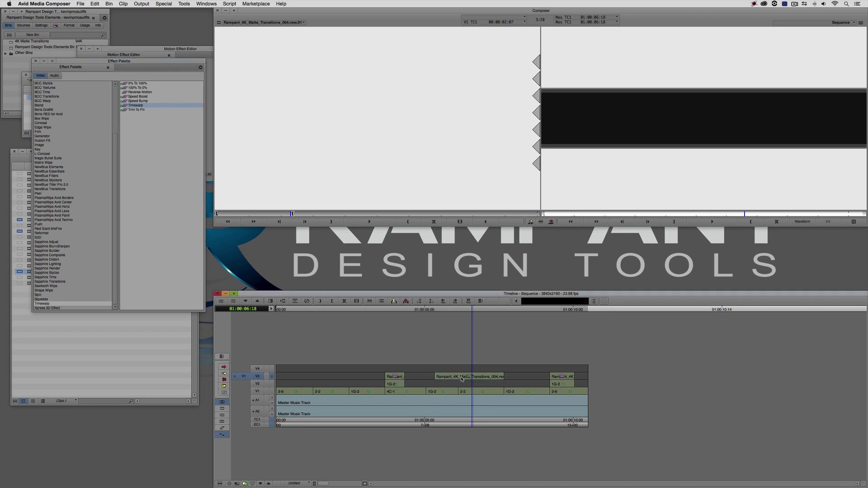
- Set the 004 matte's Timewarp speed to 225 percent in the Motion Effect Editor
left_click(191, 50)
left_click_drag(191, 49, 185, 60)
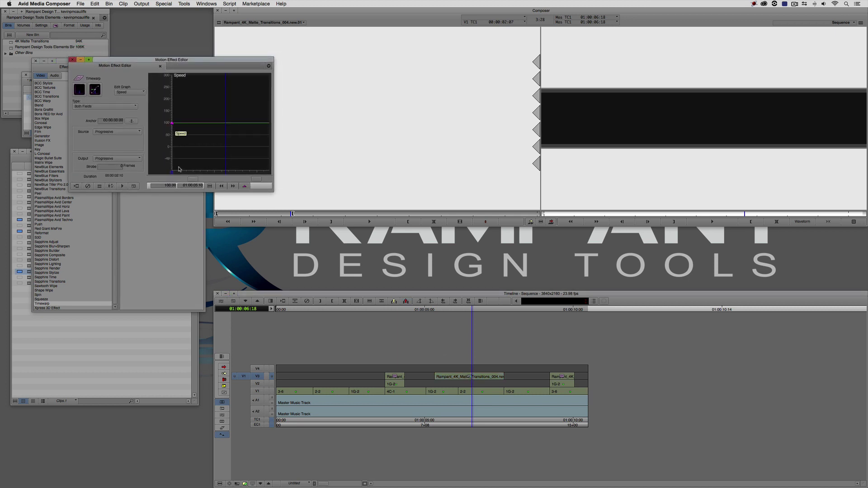
left_click(171, 184)
type("225")
key("Return")
- Remove the 004 matte's white tail from about 01:00:06:13 and slide the matte to end at the 2-2/1G-2 cut
left_click(460, 378)
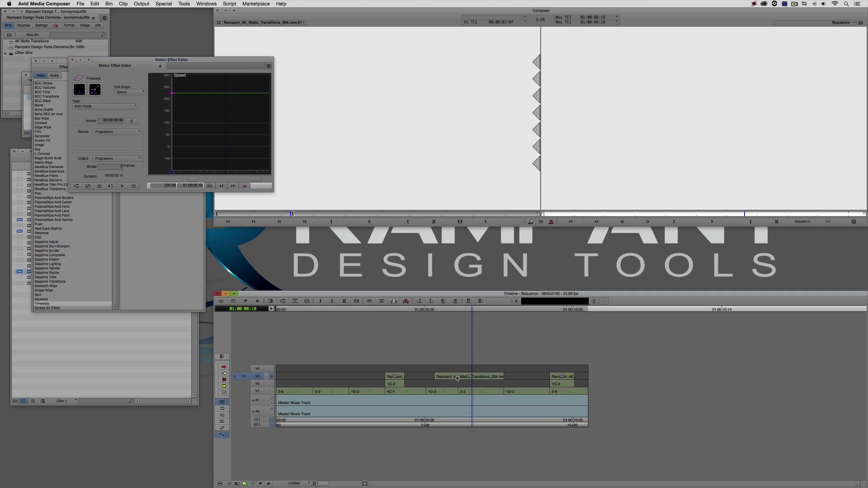
left_click_drag(462, 379, 468, 378)
key("space")
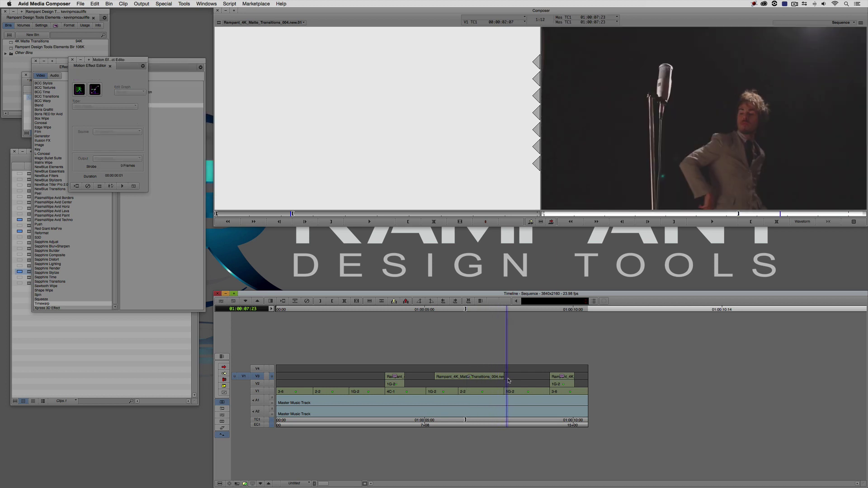
key("space")
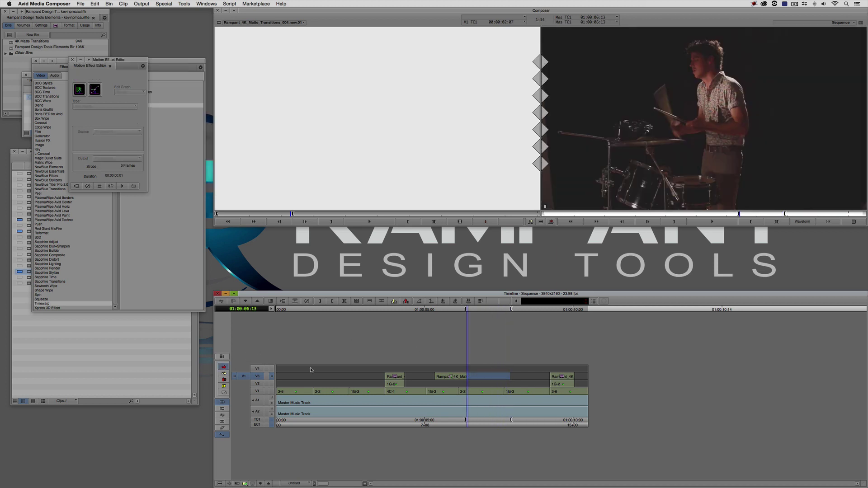
left_click_drag(459, 376, 508, 391)
left_click(224, 368)
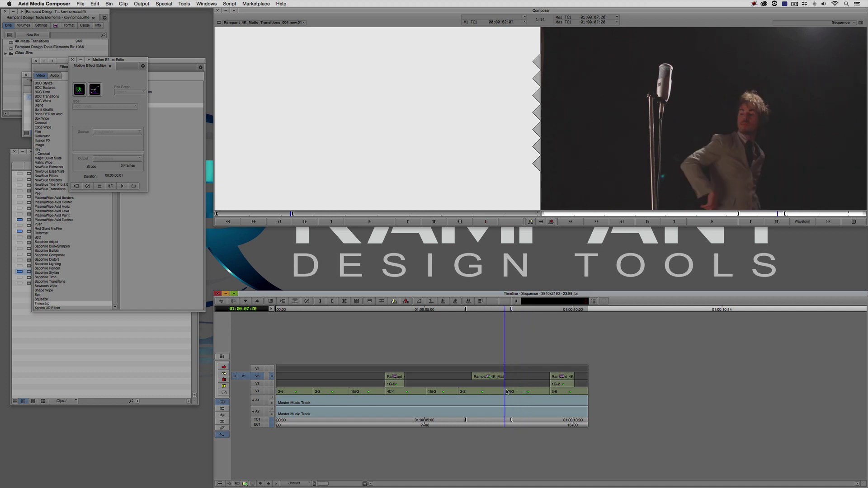
- Move the 1G-2 shot after the 004 matte to V2 and extend its head back to the matte's start at 01:00:06:18
left_click(506, 378)
left_click(223, 368)
left_click(527, 391)
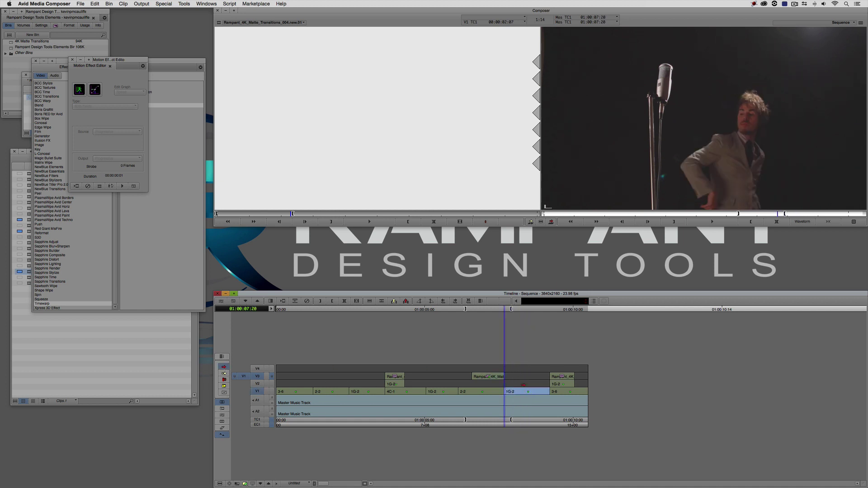
left_click_drag(523, 385, 523, 384)
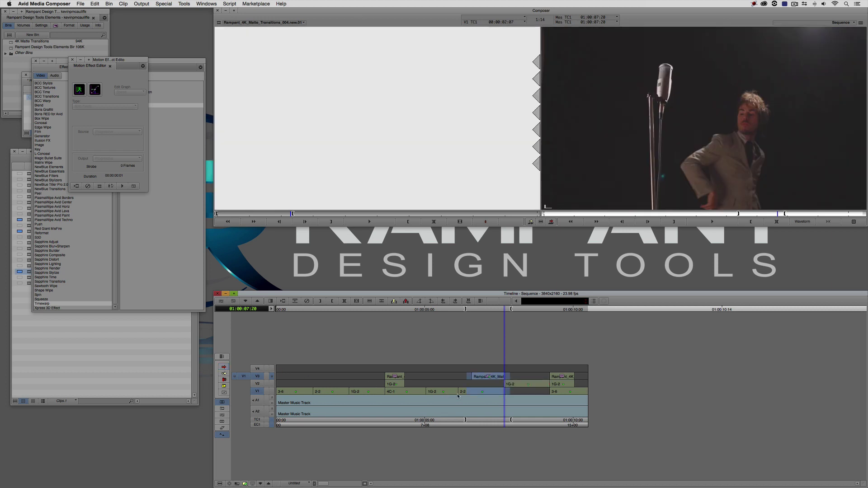
left_click(471, 395)
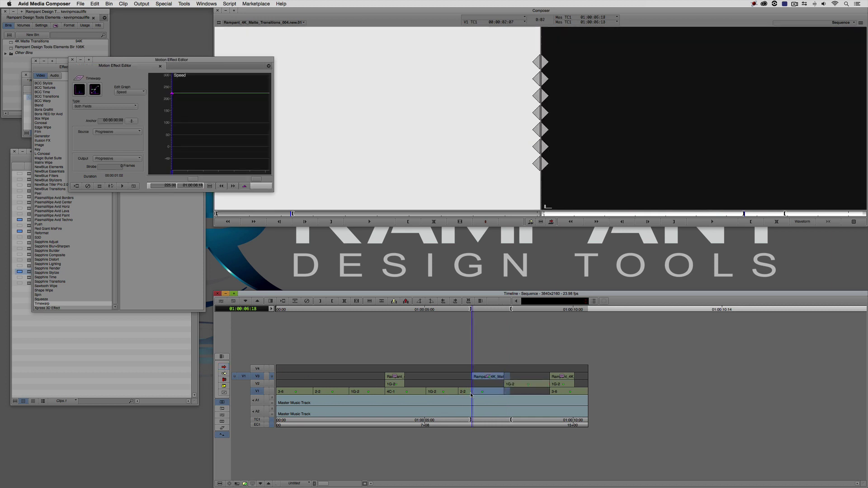
left_click_drag(243, 377, 243, 383)
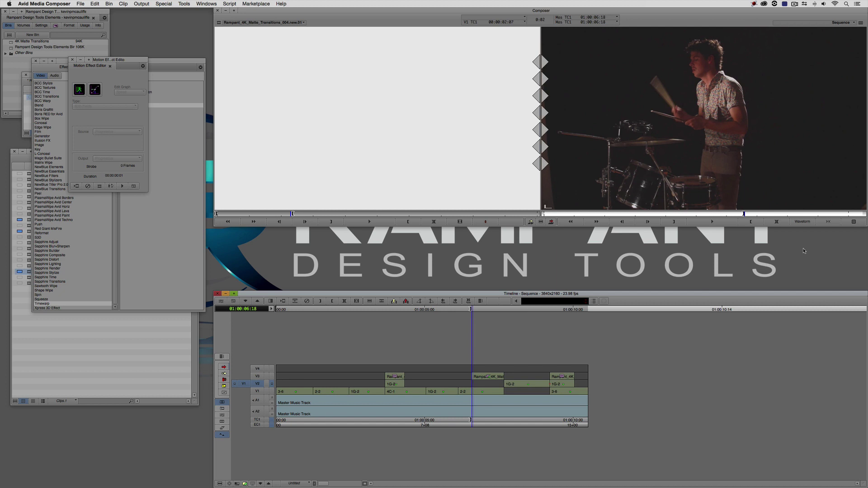
left_click(842, 225)
- Split the extended 1G-2 shot at 01:00:07:20 and move the portion after the matte back down to V1
left_click(503, 392)
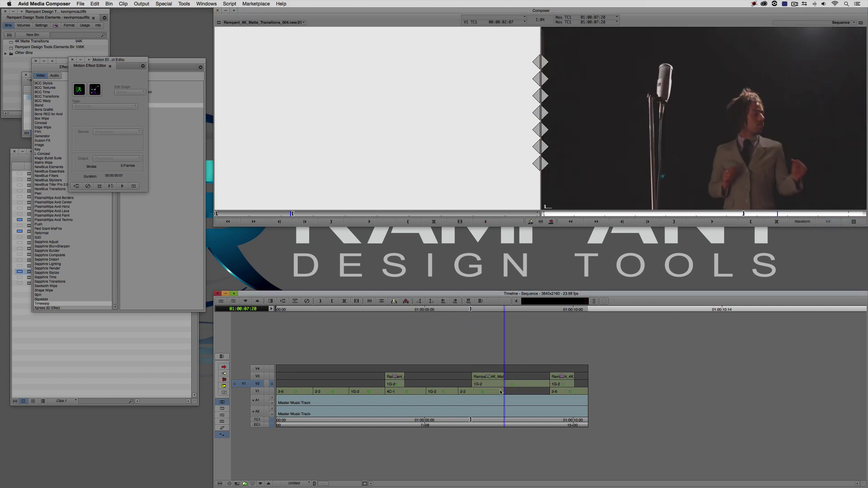
key("h")
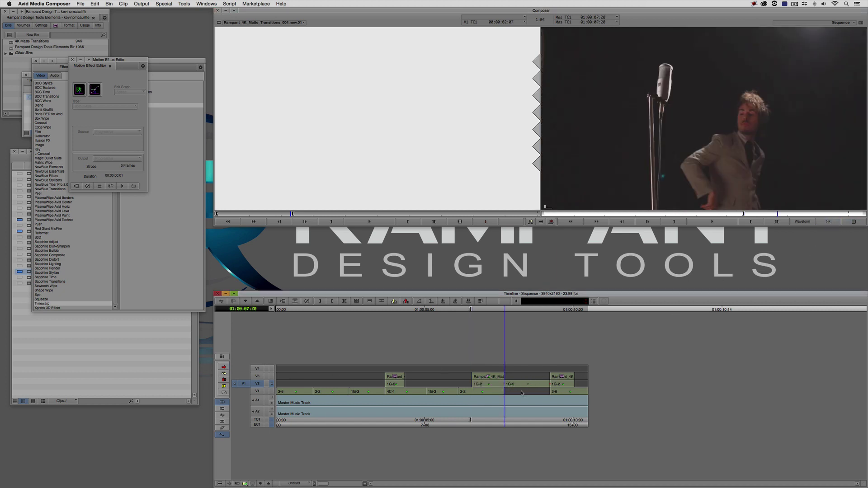
left_click(224, 367)
left_click_drag(512, 384, 512, 392)
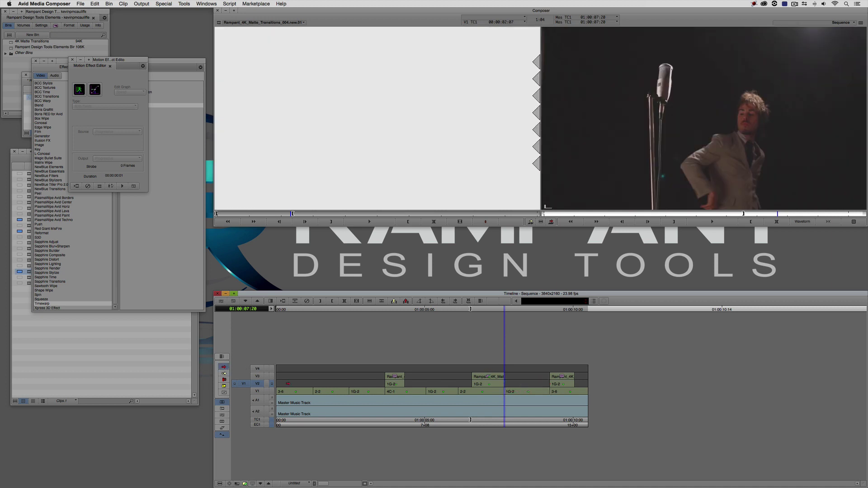
left_click(224, 367)
- Copy the Matte Key effect from the first matte on V3 onto the 004 matte over shot 2-2
left_click(397, 387)
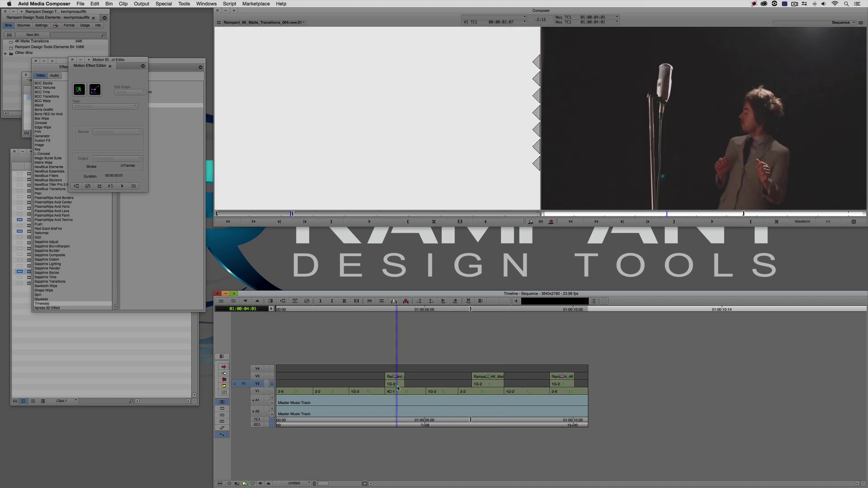
left_click(405, 377)
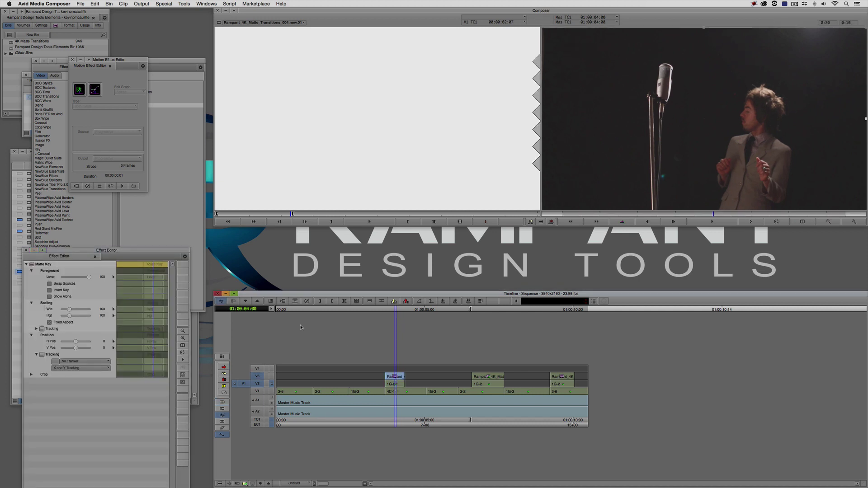
left_click(493, 376)
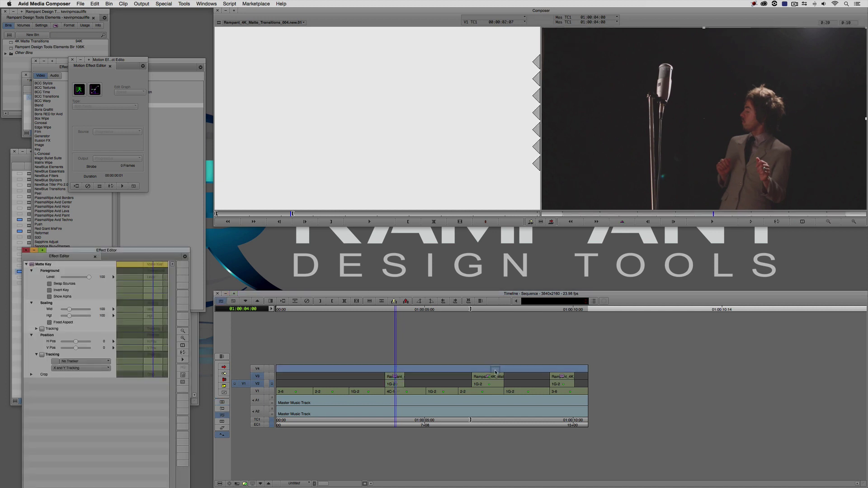
- Monitor the sequence from V4 and scrub through the keyed 004 matte transition between shots 2-2 and 1G-2
left_click(458, 381)
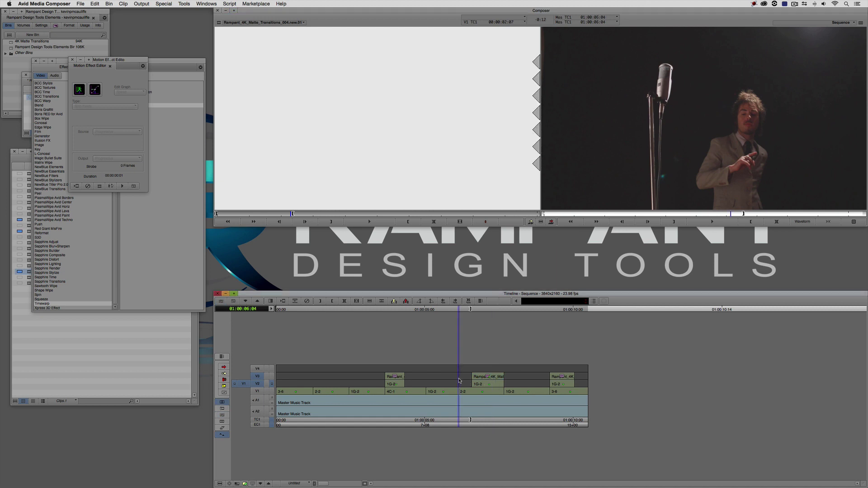
left_click(272, 369)
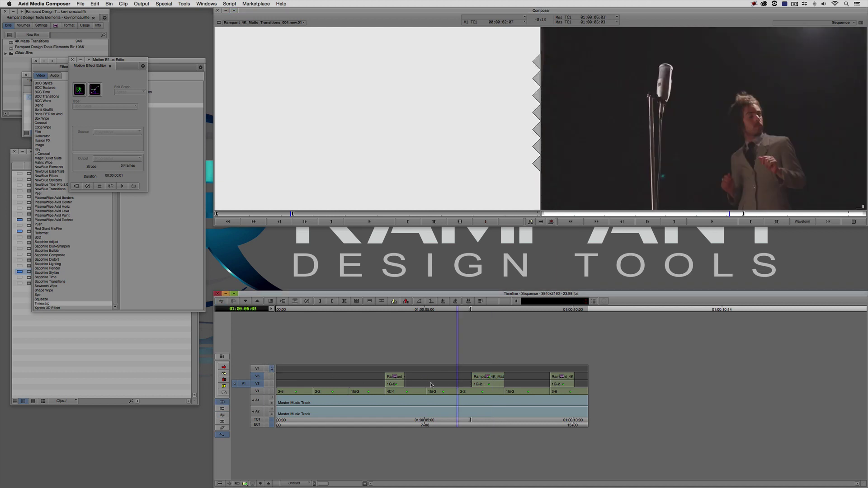
left_click(465, 385)
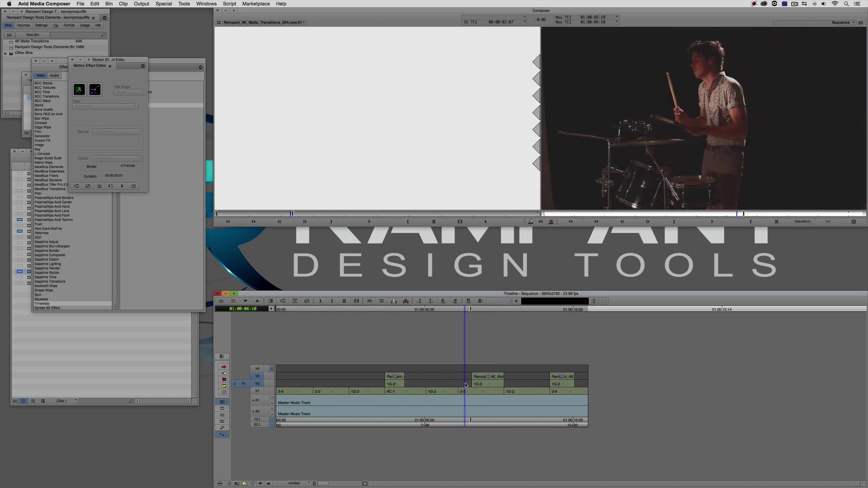
left_click_drag(466, 385, 500, 381)
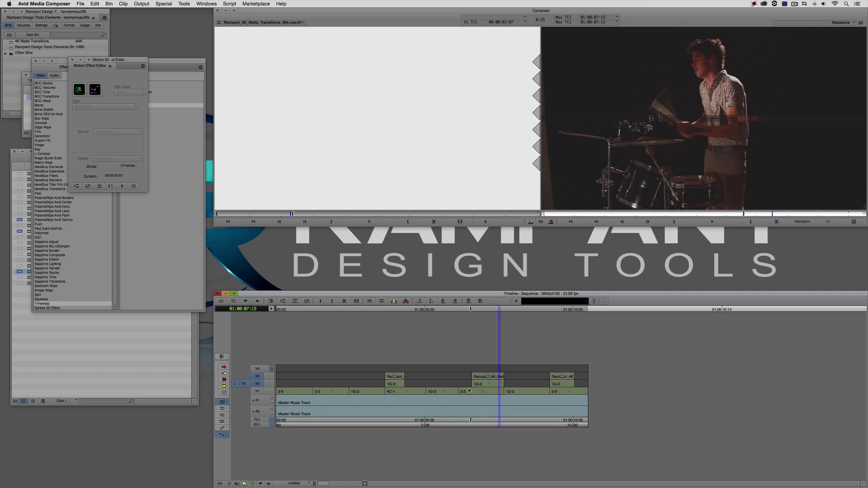
left_click_drag(469, 391, 493, 387)
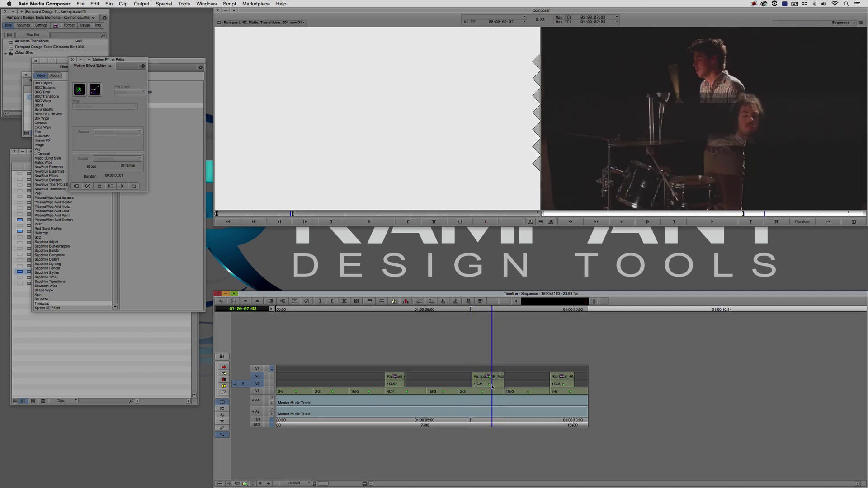
- Reverse the 004 matte's Matte Key in the Effect Editor to exchange the two shots in the transition
double_click(492, 377)
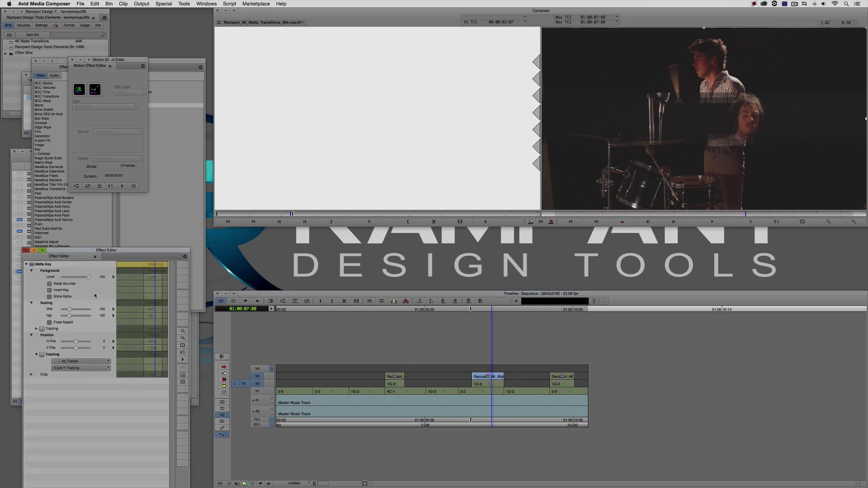
left_click(126, 312)
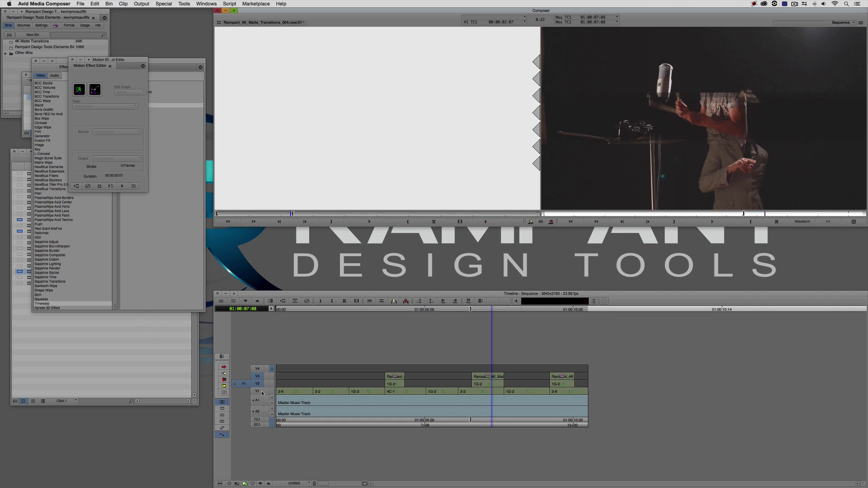
- Patch source V1 to V3, render the 004 matte transition, and play the sequence from its beginning
left_click_drag(244, 384, 244, 377)
key("super+r")
left_click(442, 259)
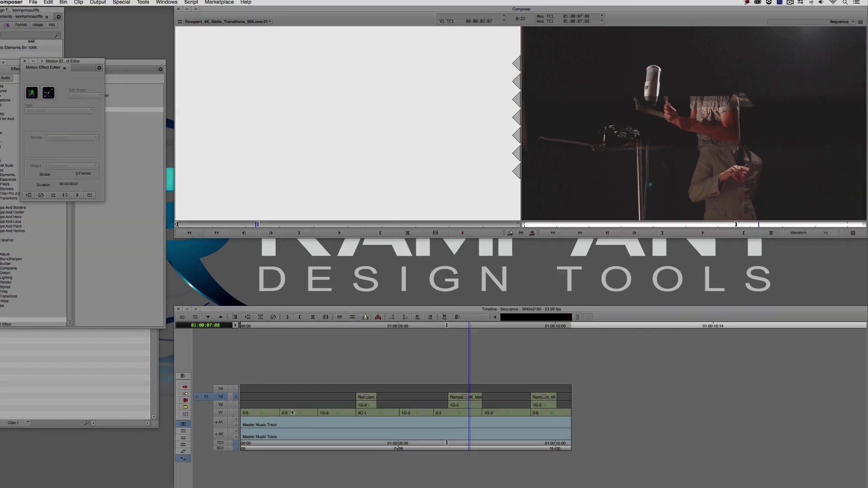
key("space")
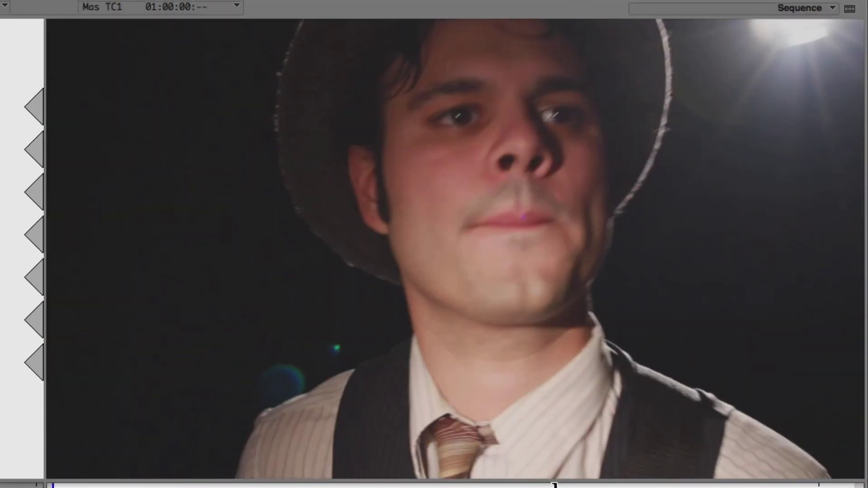